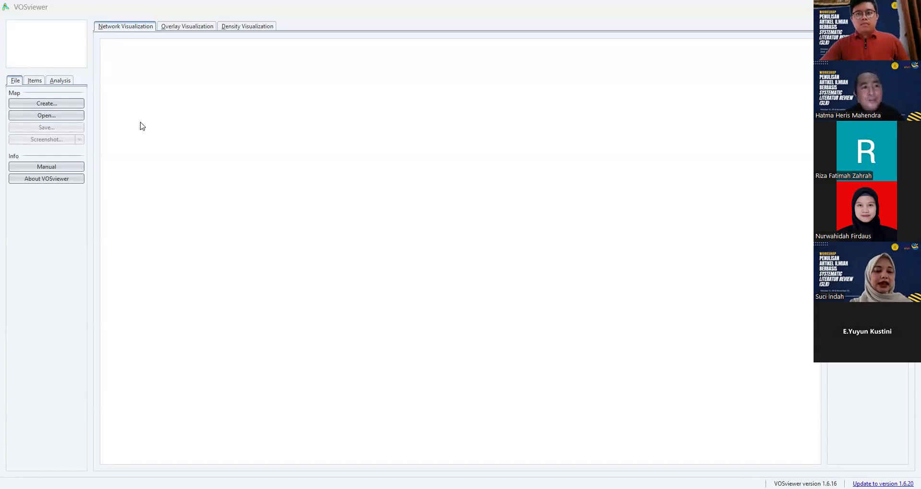
- Start a new map based on text data, with reference manager files as the data source
{"action": "left_click", "coordinate": [68, 106]}
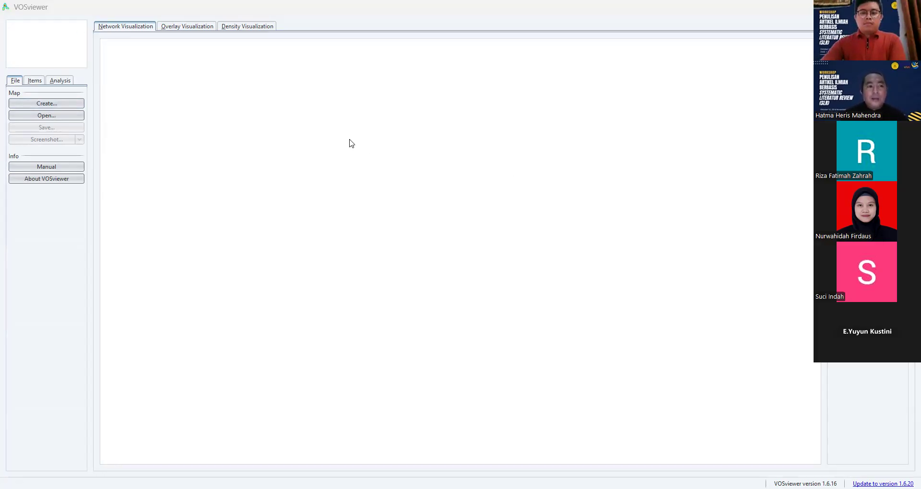
{"action": "left_click", "coordinate": [56, 110]}
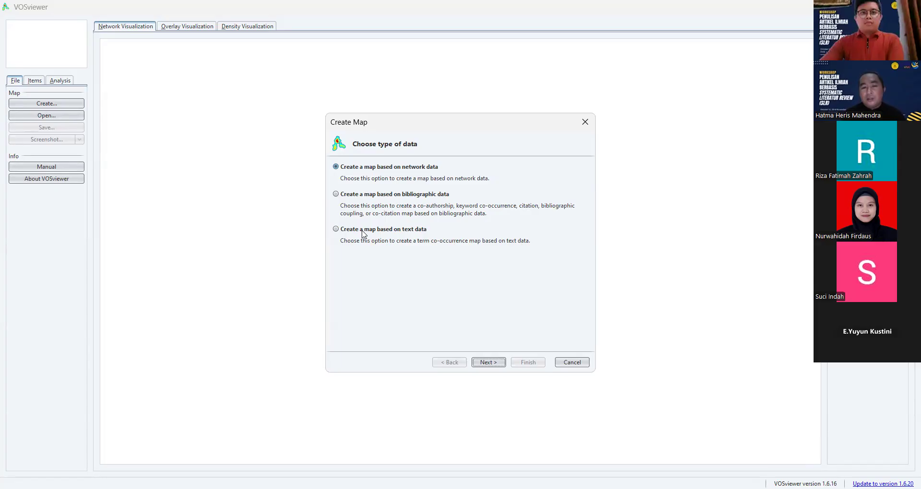
{"action": "left_click", "coordinate": [337, 230]}
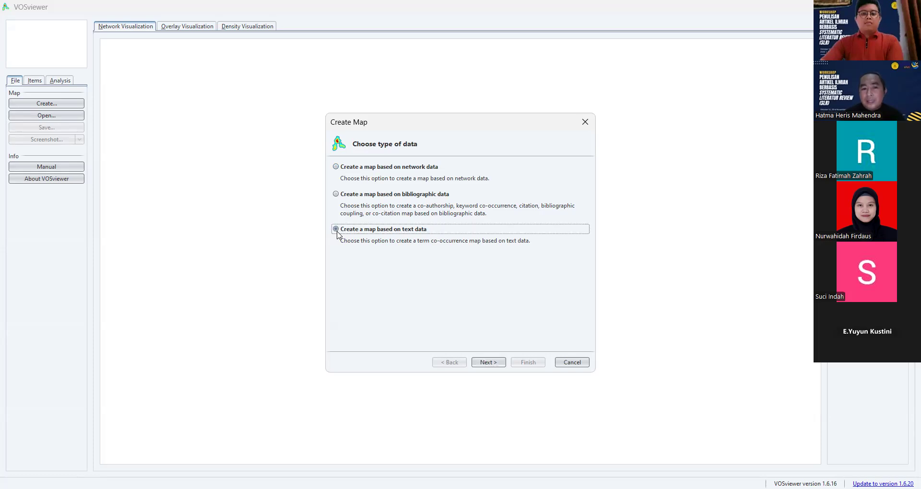
{"action": "left_click", "coordinate": [493, 362]}
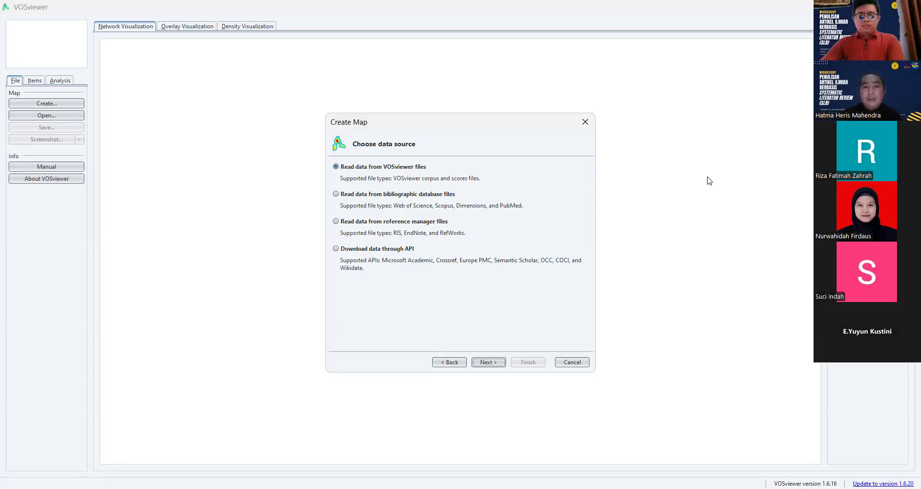
{"action": "left_click", "coordinate": [339, 225]}
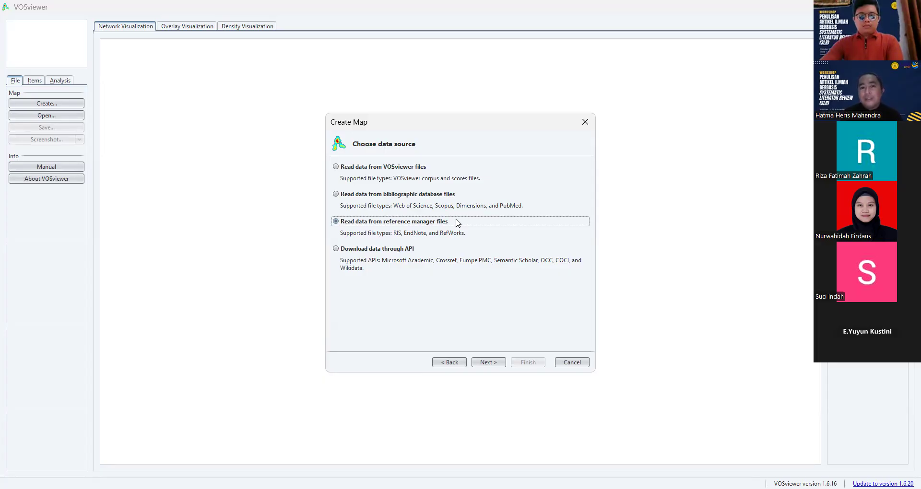
{"action": "left_click", "coordinate": [488, 362]}
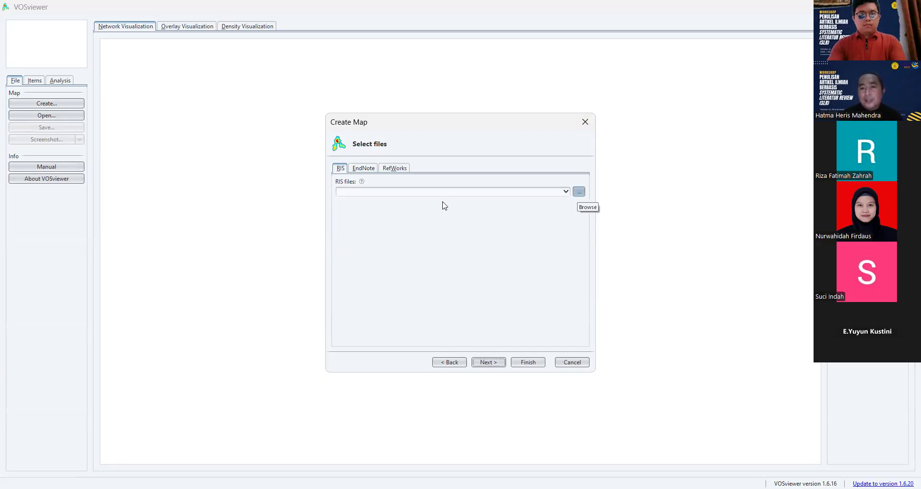
- Load the RIS file PoPCites Multicultural education.ris from the Pelatihan LPPM folder as the map's input
{"action": "left_click", "coordinate": [508, 185]}
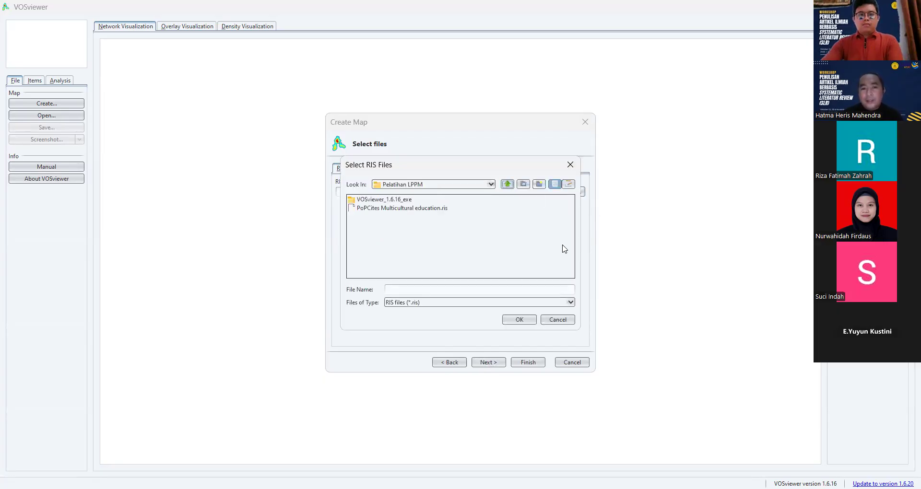
{"action": "left_click", "coordinate": [434, 207]}
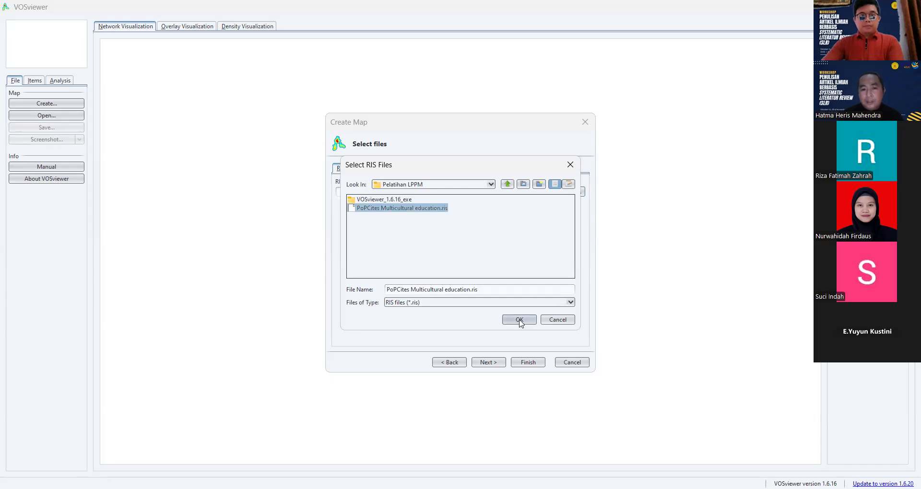
{"action": "key", "text": "Return"}
{"action": "left_click", "coordinate": [485, 358]}
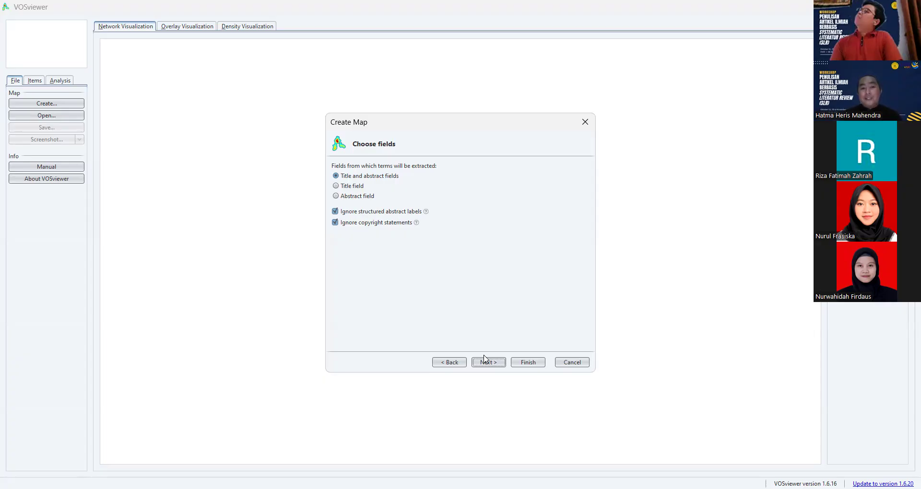
- Extract terms from the title and abstract fields and keep binary counting without a thesaurus file
{"action": "left_click", "coordinate": [364, 177]}
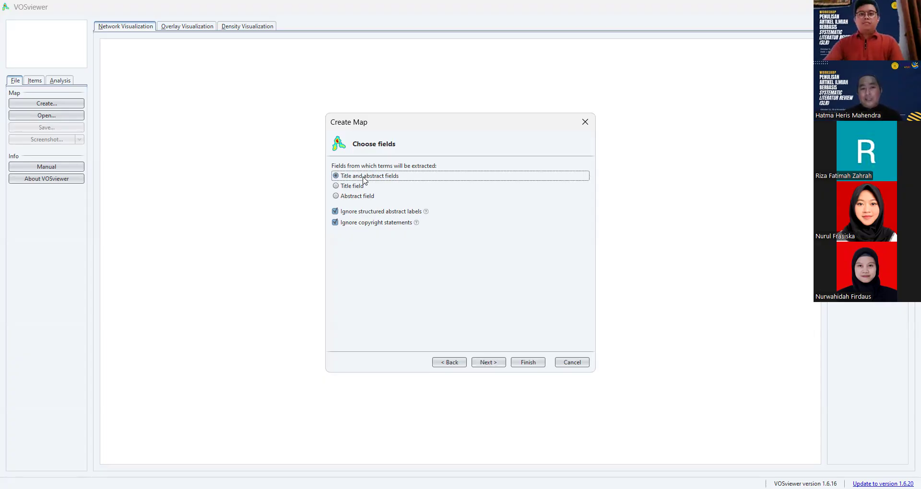
{"action": "left_click", "coordinate": [488, 361]}
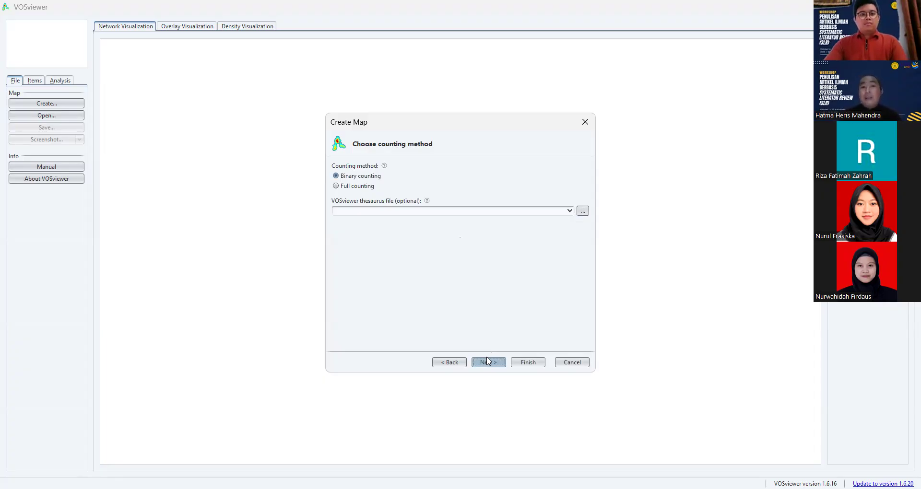
{"action": "left_click", "coordinate": [488, 361]}
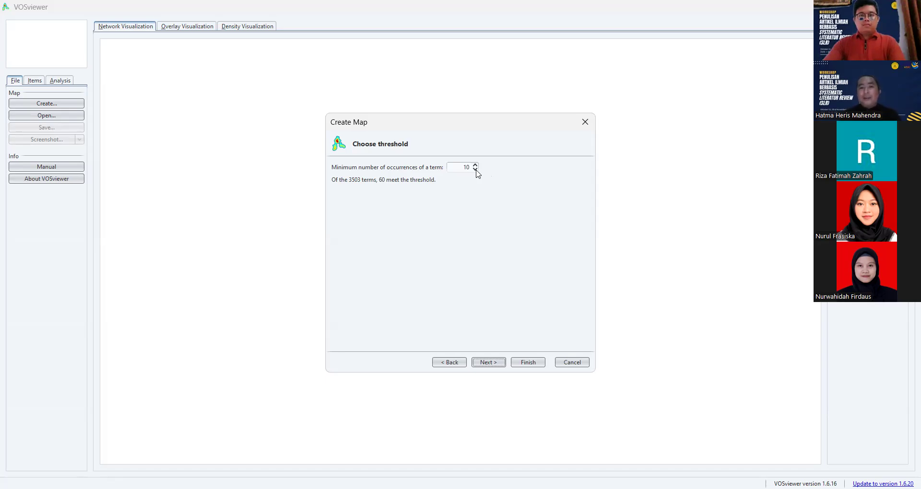
- Set the minimum number of occurrences of a term to 5 and accept the threshold
{"action": "left_click", "coordinate": [475, 170]}
{"action": "left_click", "coordinate": [475, 170]}
{"action": "left_click", "coordinate": [475, 170]}
{"action": "left_click", "coordinate": [475, 170]}
{"action": "left_click", "coordinate": [475, 170]}
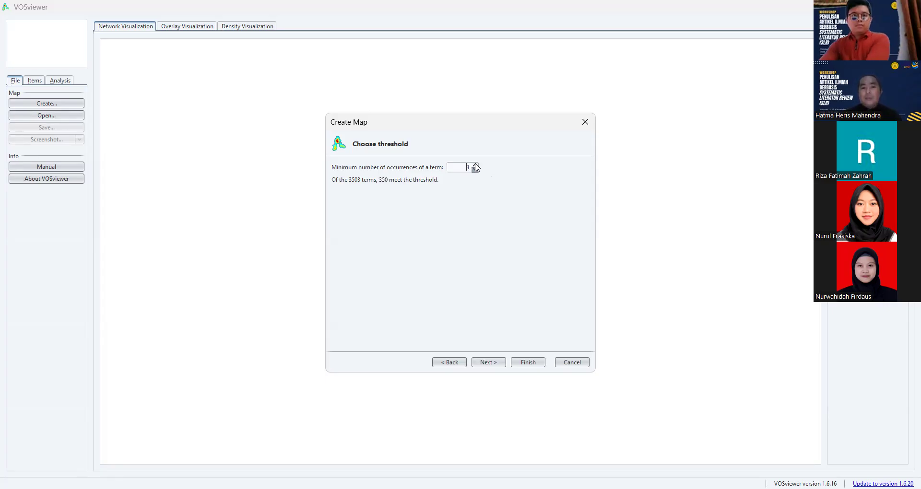
{"action": "left_click", "coordinate": [475, 165]}
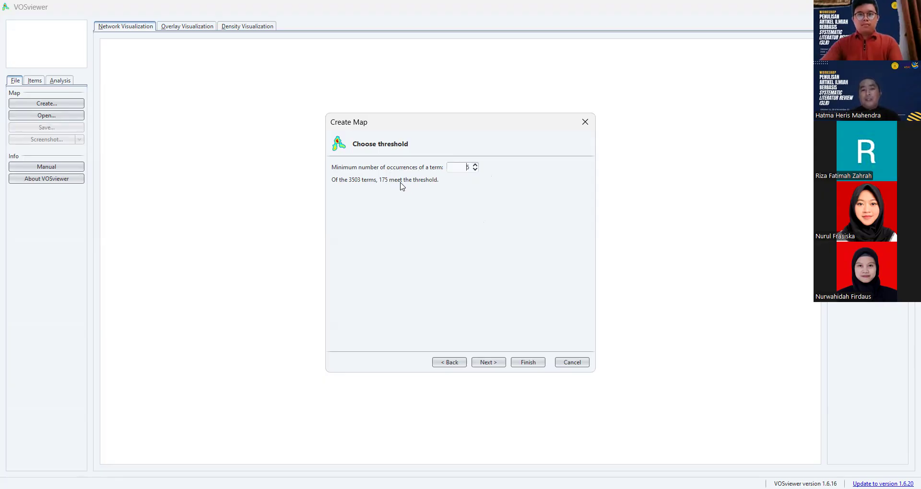
{"action": "left_click", "coordinate": [476, 169]}
{"action": "left_click", "coordinate": [476, 169]}
{"action": "left_click", "coordinate": [476, 169]}
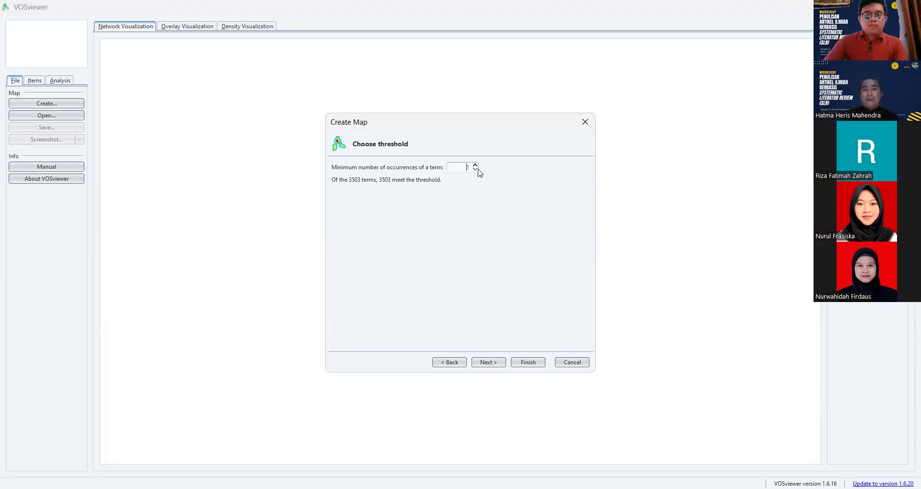
{"action": "left_click", "coordinate": [475, 165]}
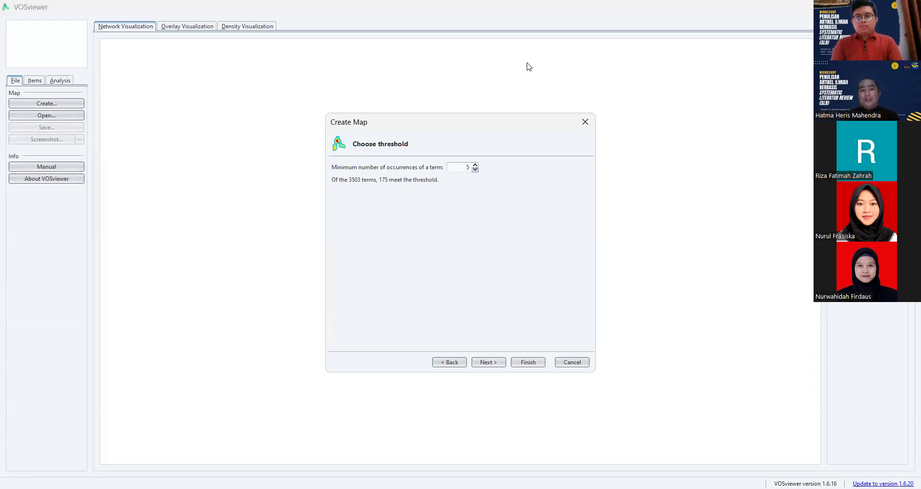
{"action": "left_click", "coordinate": [491, 363]}
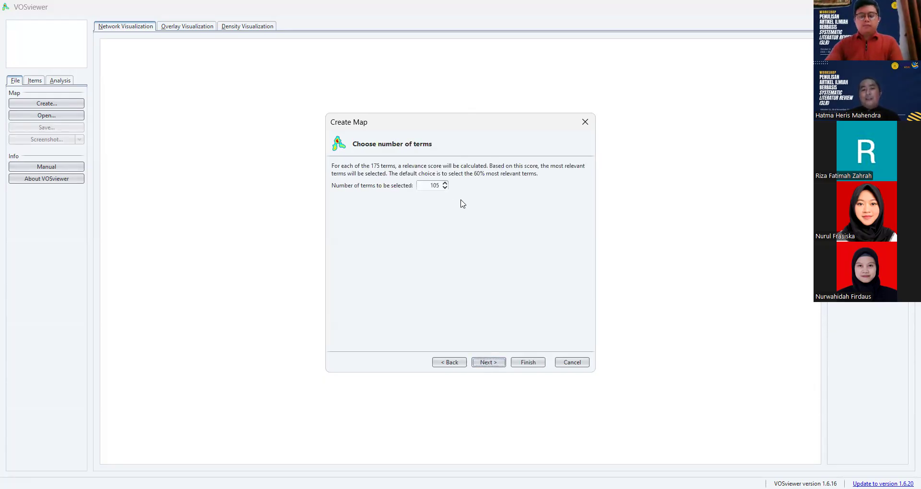
- Set the number of terms to be selected to 175 and continue to term verification
{"action": "left_click", "coordinate": [445, 184]}
{"action": "left_click", "coordinate": [445, 184]}
{"action": "left_click", "coordinate": [445, 184]}
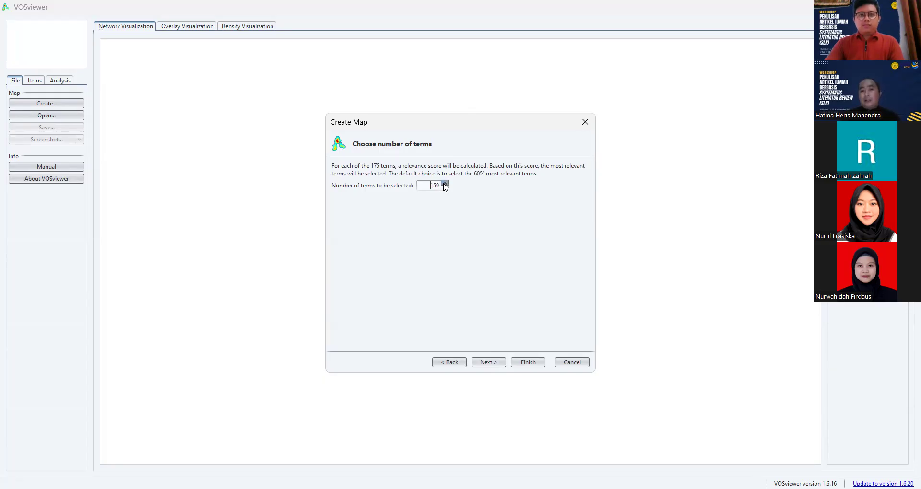
{"action": "left_click", "coordinate": [445, 184]}
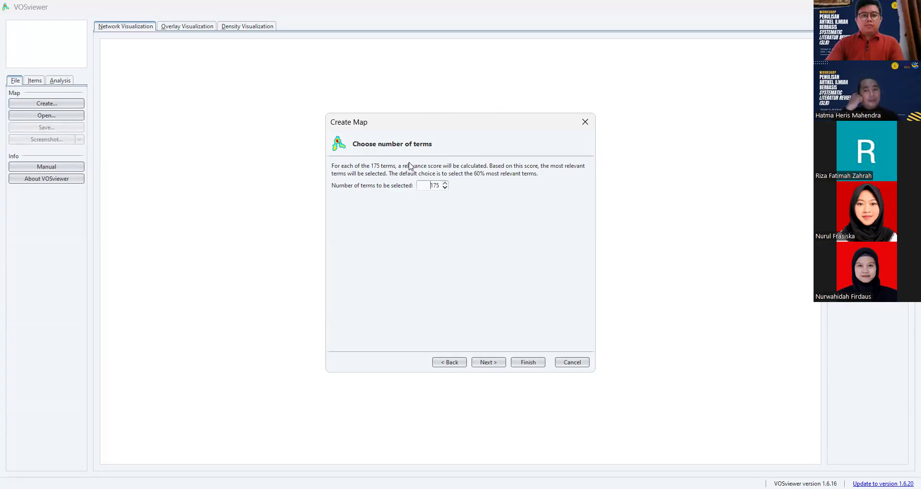
{"action": "left_click", "coordinate": [487, 363]}
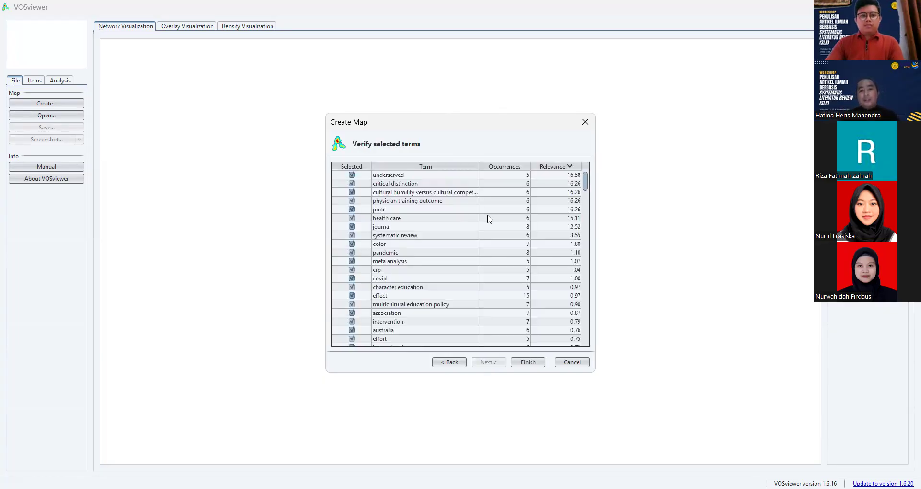
- Review the list of selected terms with their occurrences and relevance, keep all of them and generate the map
{"action": "left_click_drag", "start_coordinate": [586, 177], "coordinate": [585, 340]}
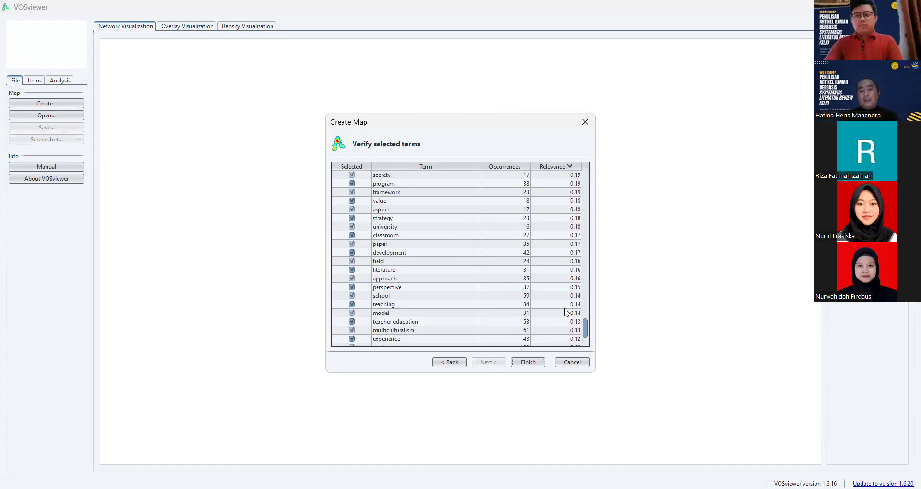
{"action": "scroll", "coordinate": [471, 222], "scroll_direction": "down", "scroll_amount": 3}
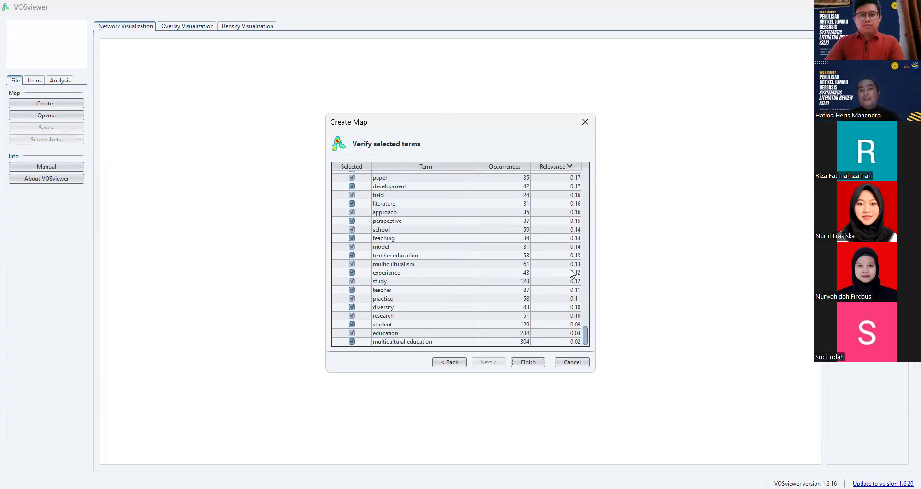
{"action": "scroll", "coordinate": [529, 316], "scroll_direction": "up", "scroll_amount": 15}
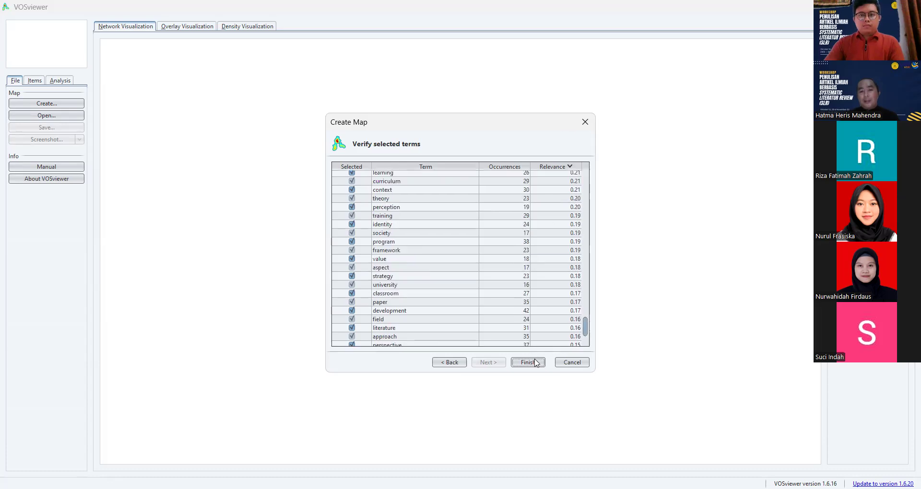
{"action": "scroll", "coordinate": [534, 342], "scroll_direction": "up", "scroll_amount": 10}
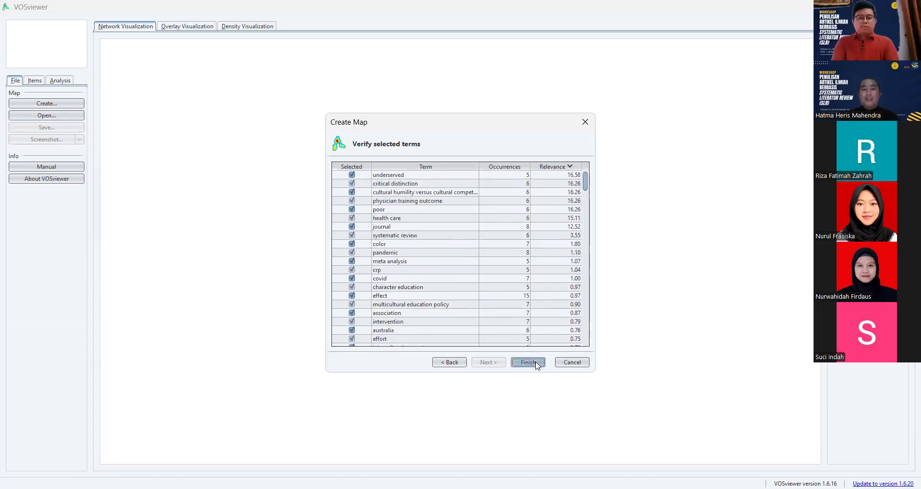
{"action": "left_click", "coordinate": [534, 362]}
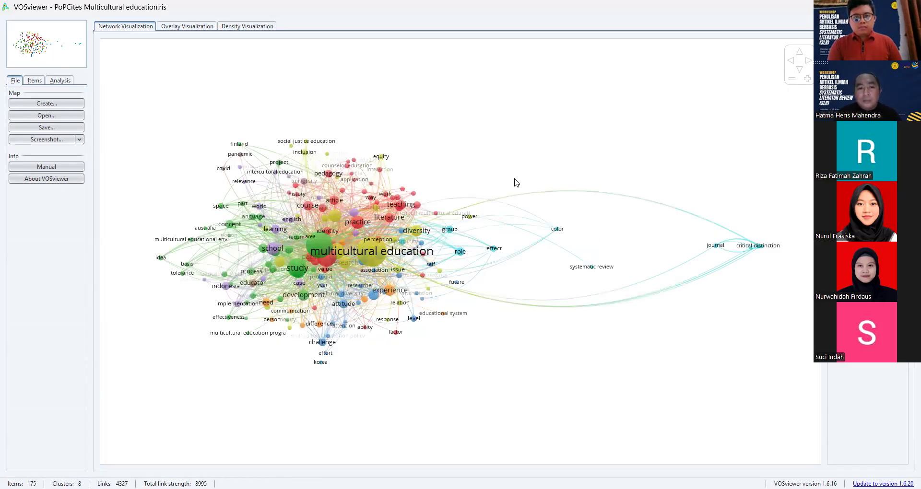
- Examine the network map up close, highlighting the links of the "education" and "multicultural education" nodes
{"action": "scroll", "coordinate": [460, 251], "scroll_direction": "up", "scroll_amount": 5}
{"action": "left_click_drag", "start_coordinate": [628, 231], "coordinate": [558, 228]}
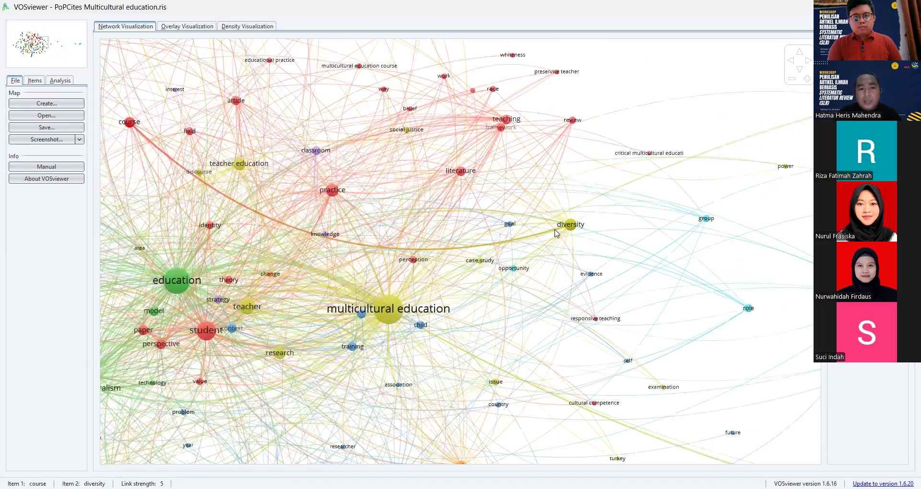
{"action": "scroll", "coordinate": [388, 309], "scroll_direction": "up", "scroll_amount": 3}
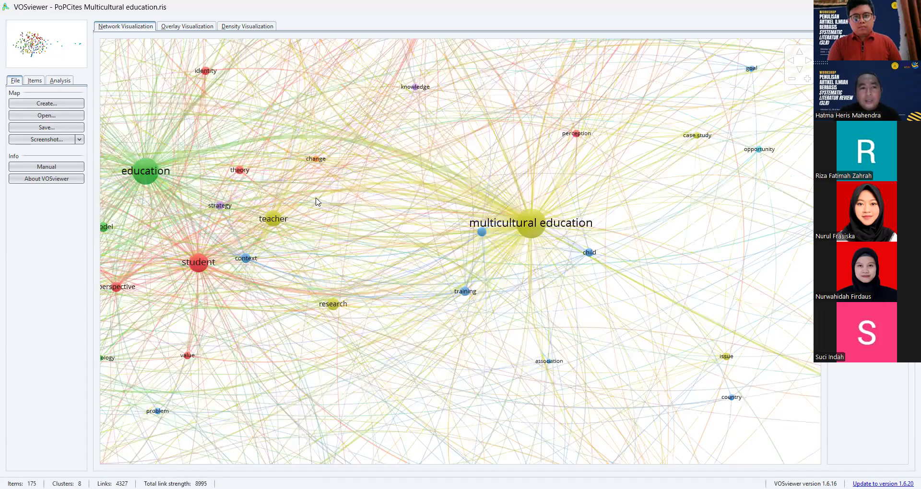
{"action": "scroll", "coordinate": [190, 174], "scroll_direction": "up", "scroll_amount": 3}
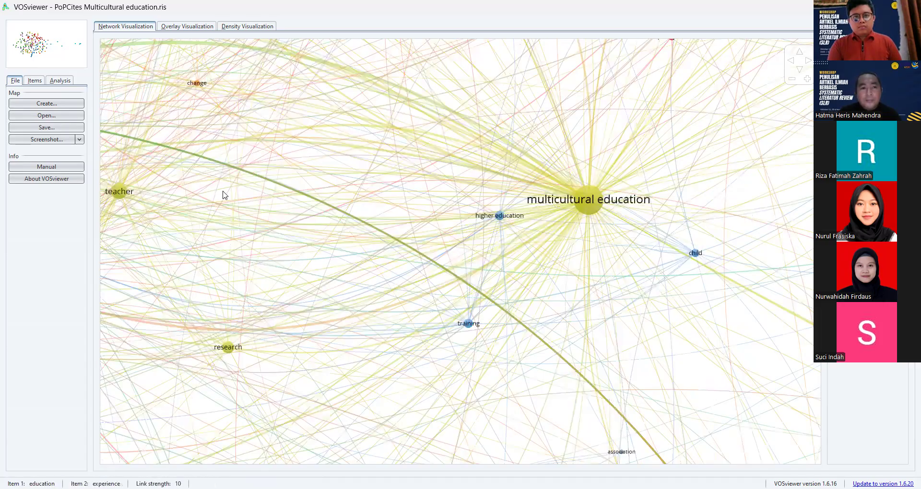
{"action": "scroll", "coordinate": [396, 234], "scroll_direction": "down", "scroll_amount": 4}
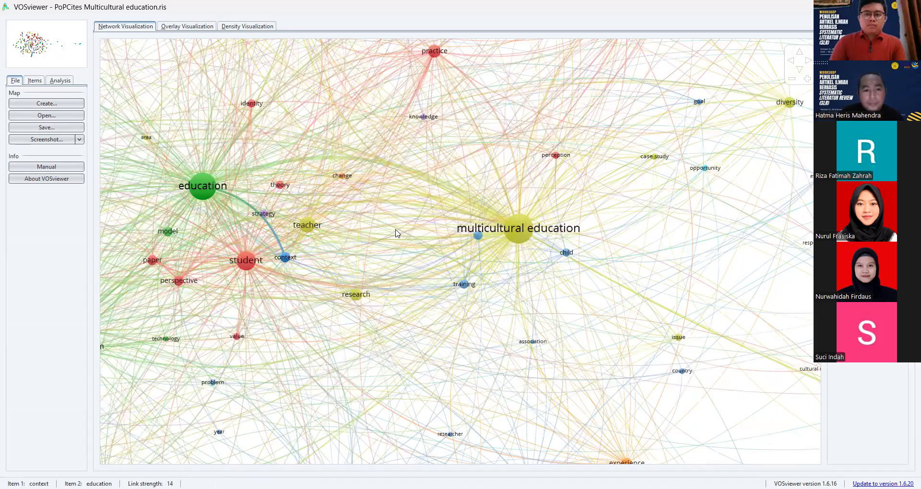
{"action": "scroll", "coordinate": [329, 221], "scroll_direction": "down", "scroll_amount": 4}
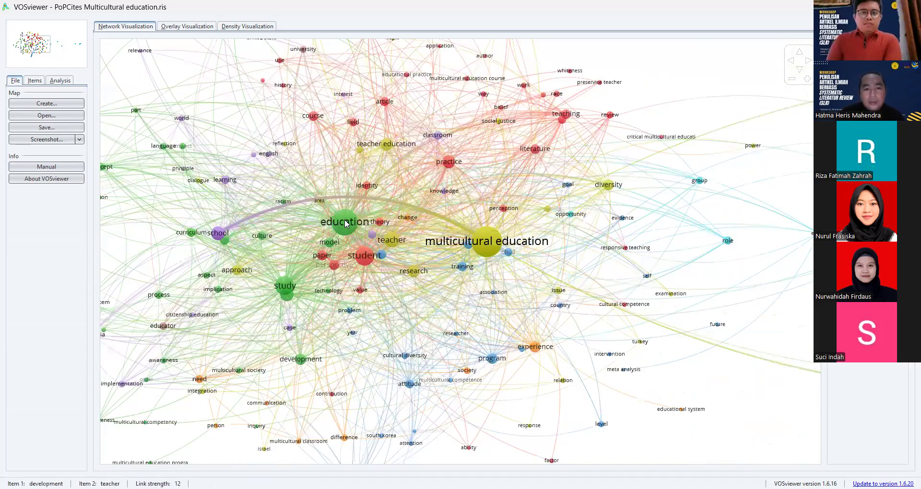
{"action": "left_click", "coordinate": [345, 223]}
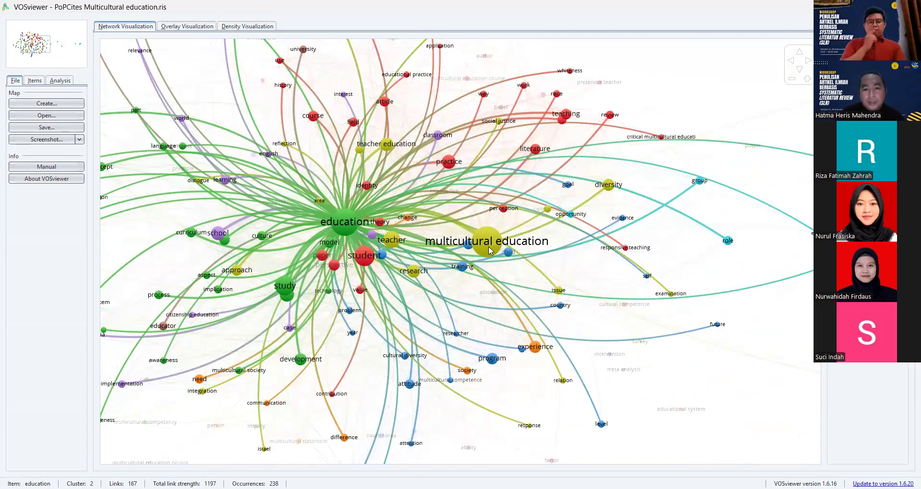
{"action": "left_click", "coordinate": [487, 248]}
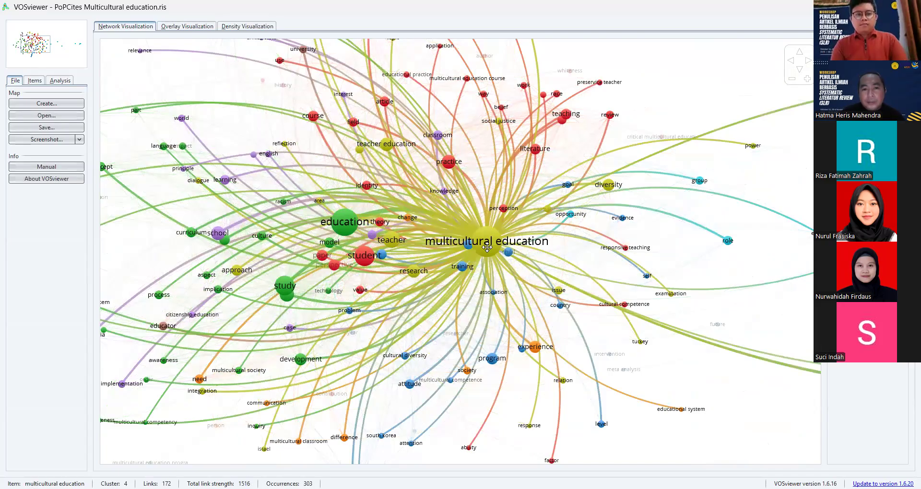
{"action": "left_click", "coordinate": [550, 215]}
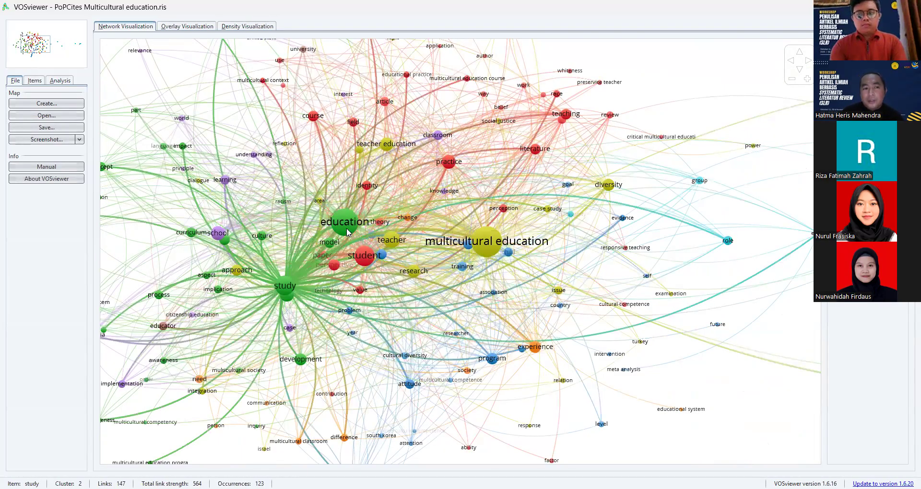
{"action": "mouse_move", "coordinate": [348, 232]}
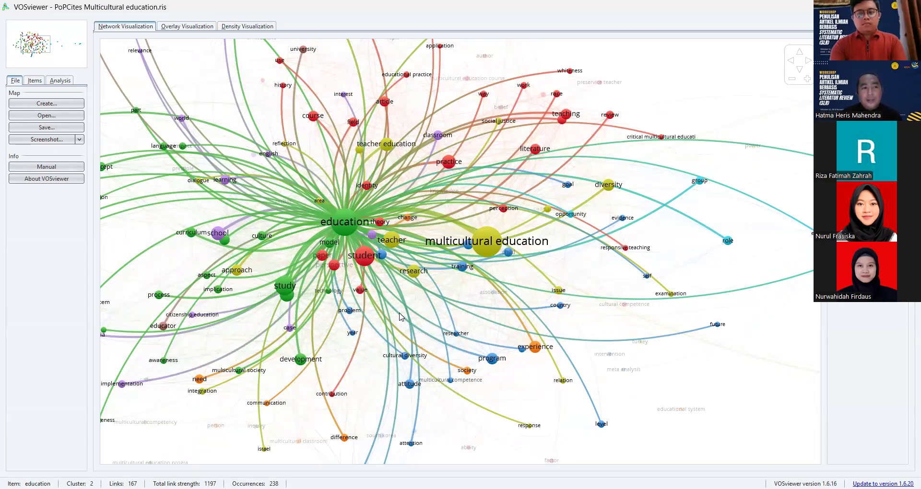
- Review the terms listed under each cluster in the item list and view the cluster color settings
{"action": "left_click", "coordinate": [30, 83]}
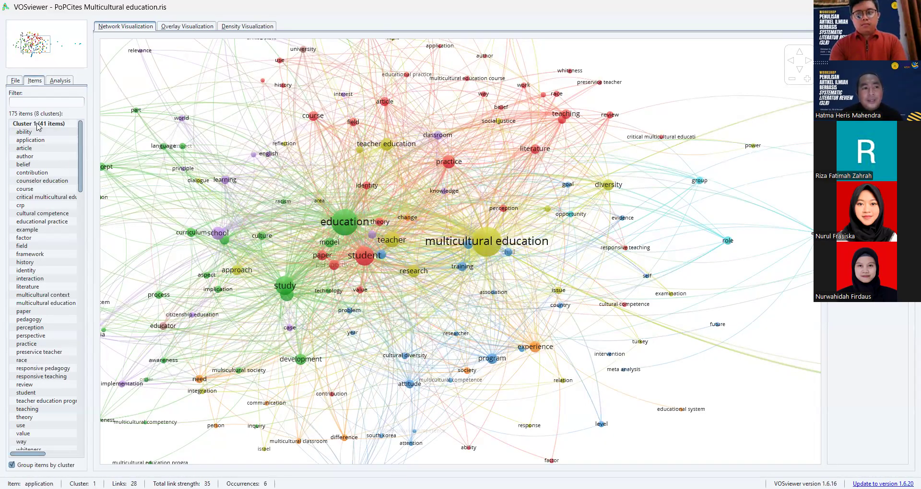
{"action": "left_click", "coordinate": [38, 124]}
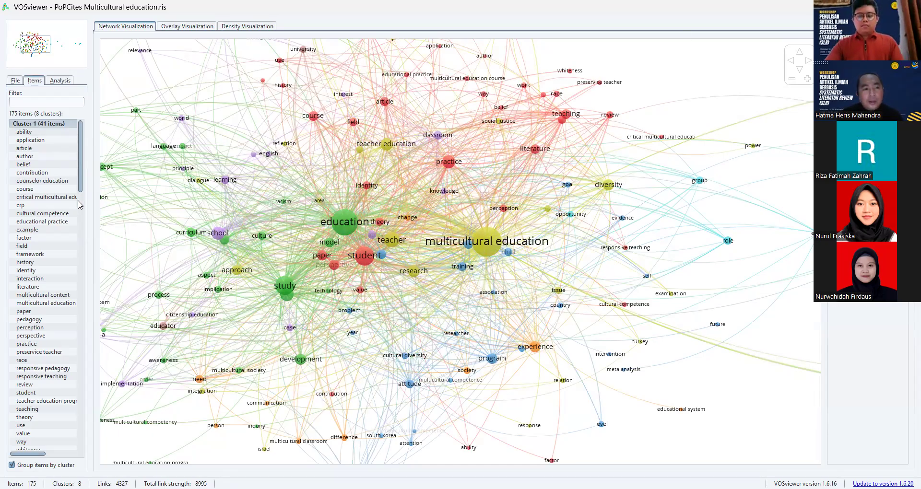
{"action": "scroll", "coordinate": [69, 326], "scroll_direction": "down", "scroll_amount": 8}
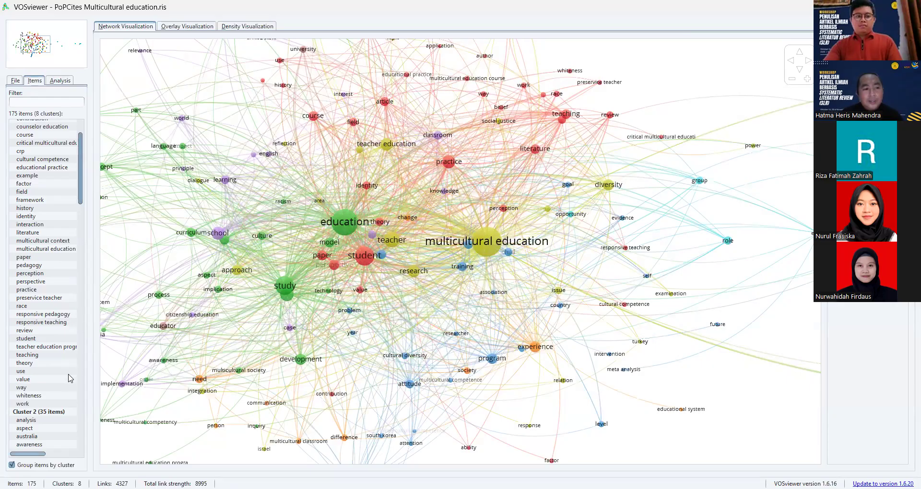
{"action": "scroll", "coordinate": [69, 397], "scroll_direction": "down", "scroll_amount": 20}
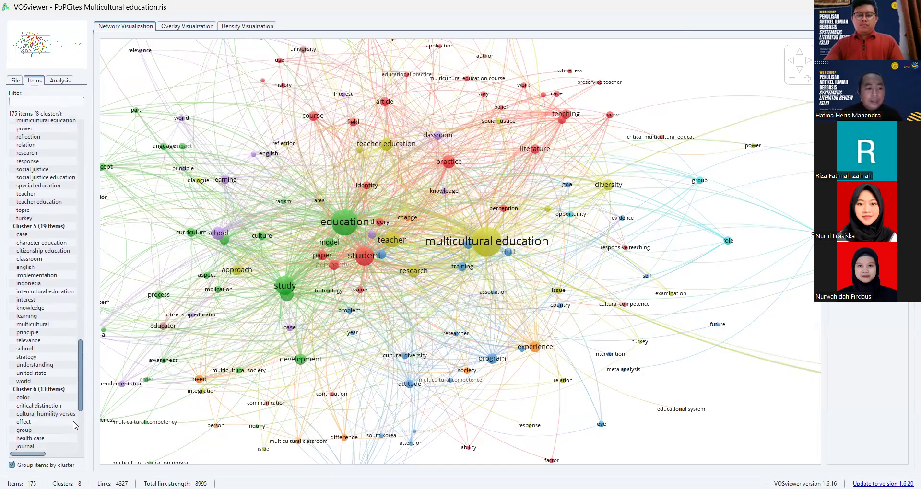
{"action": "scroll", "coordinate": [75, 425], "scroll_direction": "down", "scroll_amount": 5}
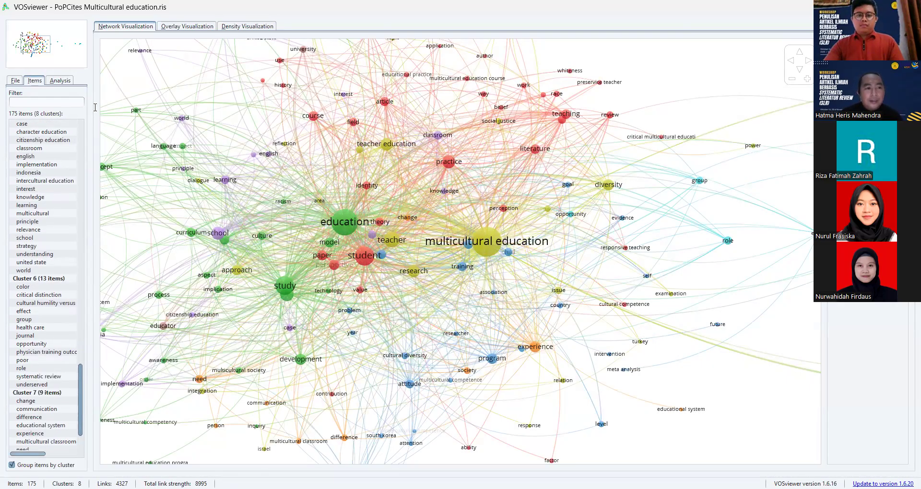
{"action": "left_click_drag", "start_coordinate": [55, 117], "coordinate": [4, 108]}
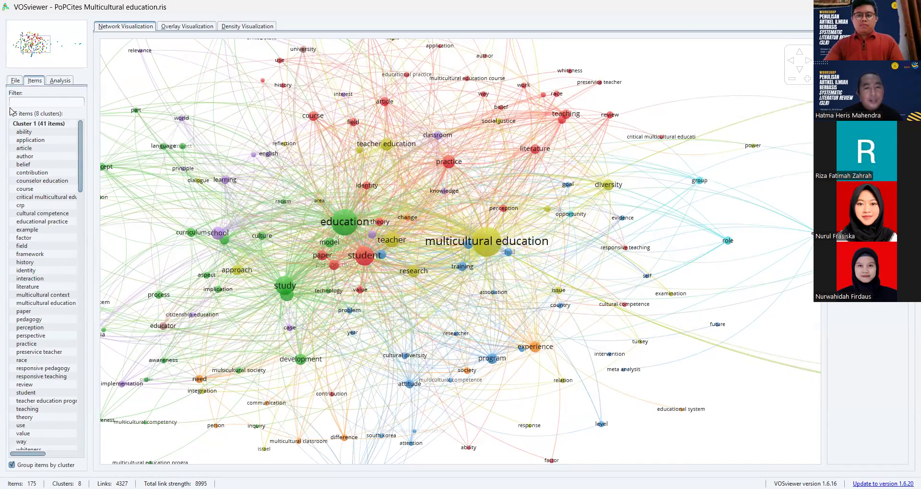
{"action": "mouse_move", "coordinate": [105, 167]}
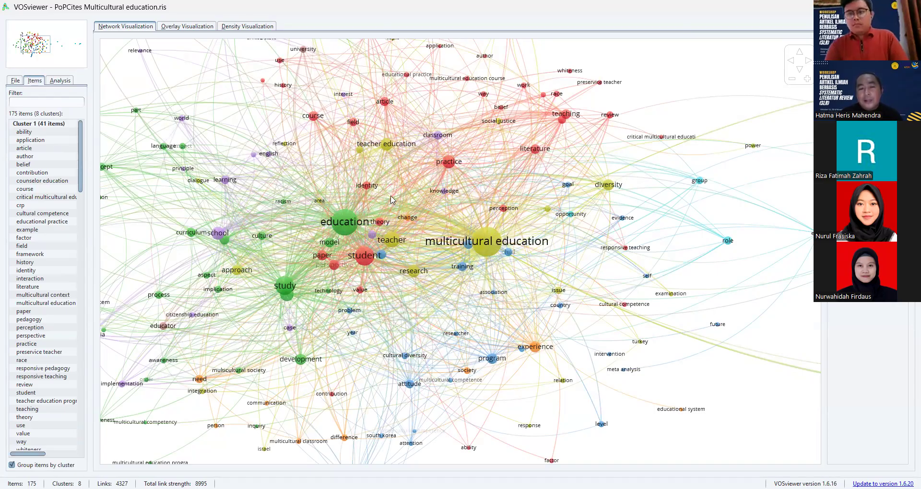
{"action": "left_click", "coordinate": [391, 177]}
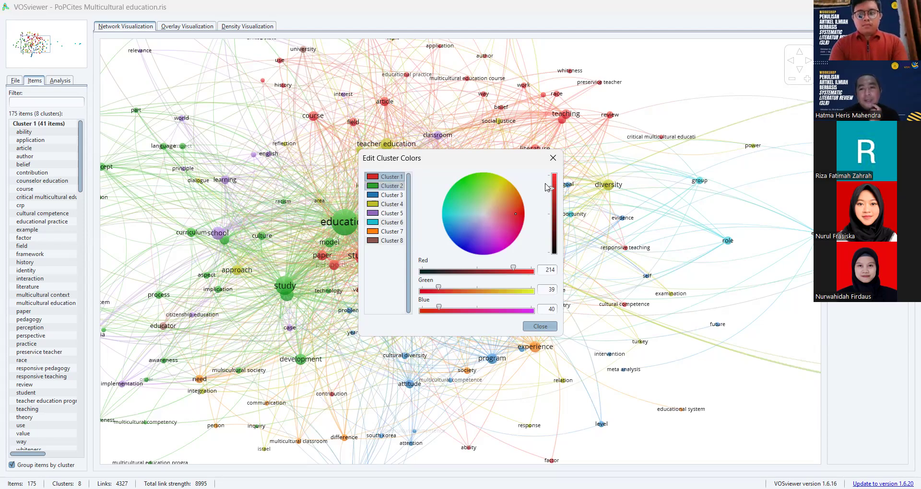
{"action": "left_click", "coordinate": [553, 159]}
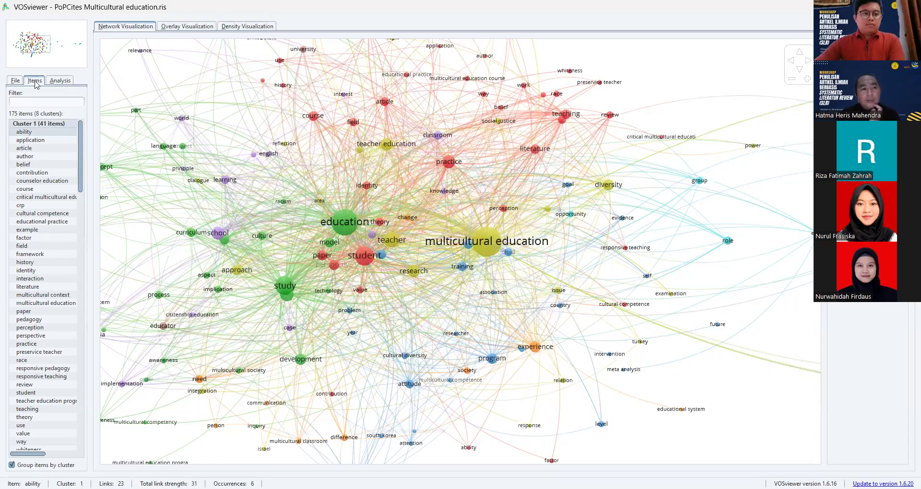
- Examine the links of the "education" and "study" nodes in the network visualization
{"action": "left_click", "coordinate": [60, 81]}
{"action": "left_click", "coordinate": [34, 80]}
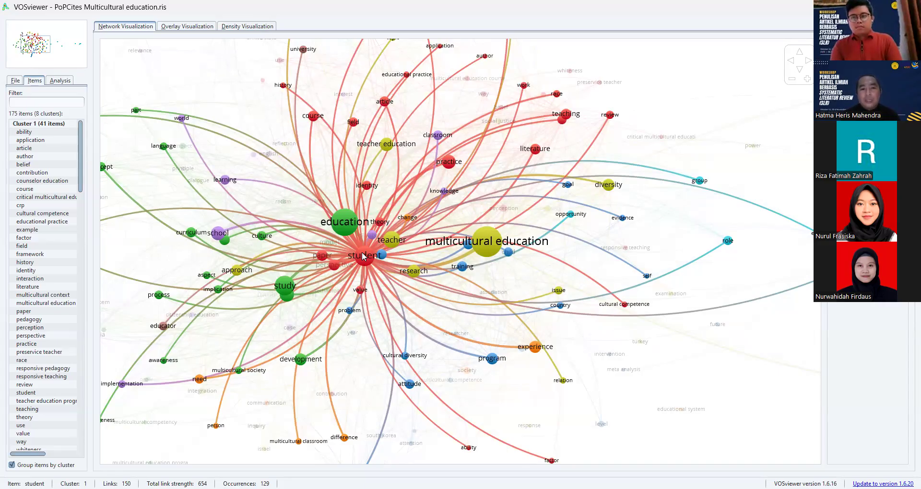
{"action": "left_click", "coordinate": [349, 223]}
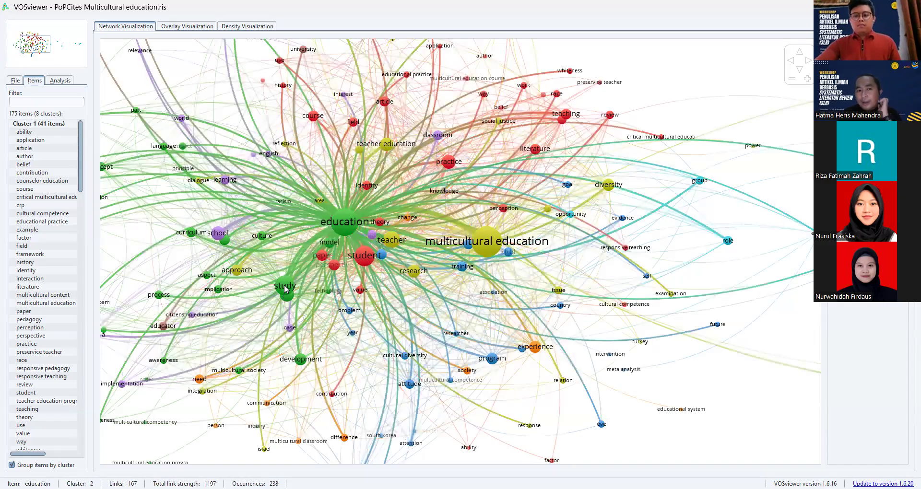
{"action": "left_click", "coordinate": [285, 288]}
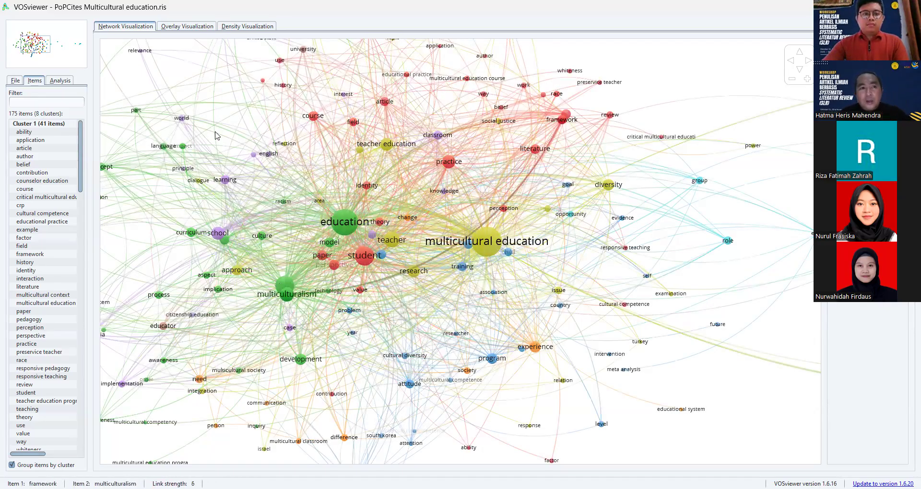
- View the map as an overlay visualization and as a density visualization showing the whole term cloud
{"action": "left_click", "coordinate": [187, 26]}
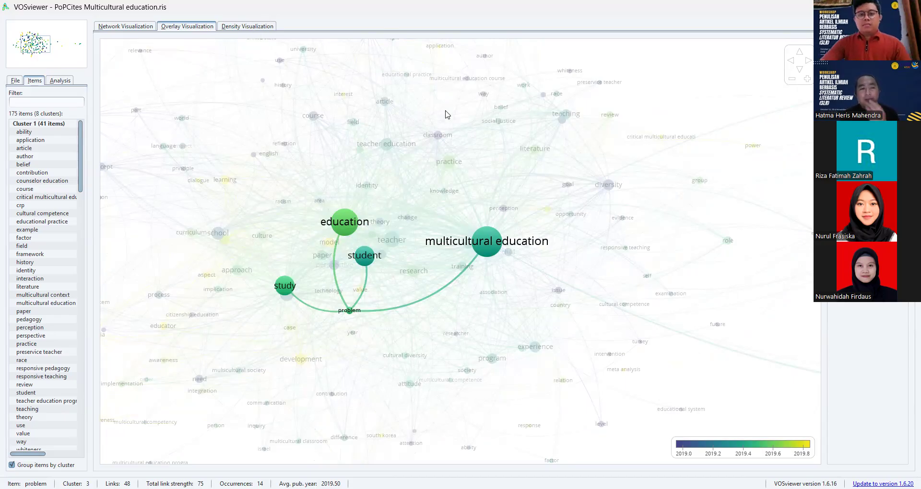
{"action": "left_click", "coordinate": [584, 262]}
{"action": "left_click", "coordinate": [247, 26]}
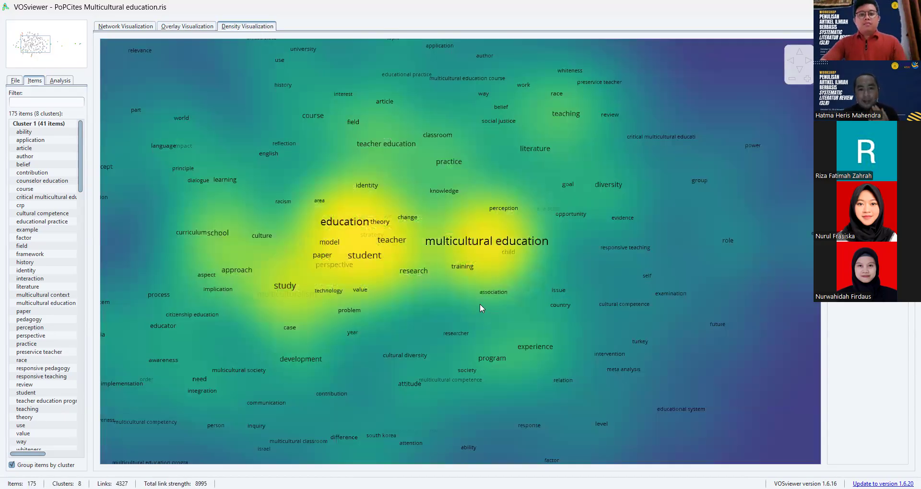
{"action": "scroll", "coordinate": [370, 257], "scroll_direction": "down", "scroll_amount": 4}
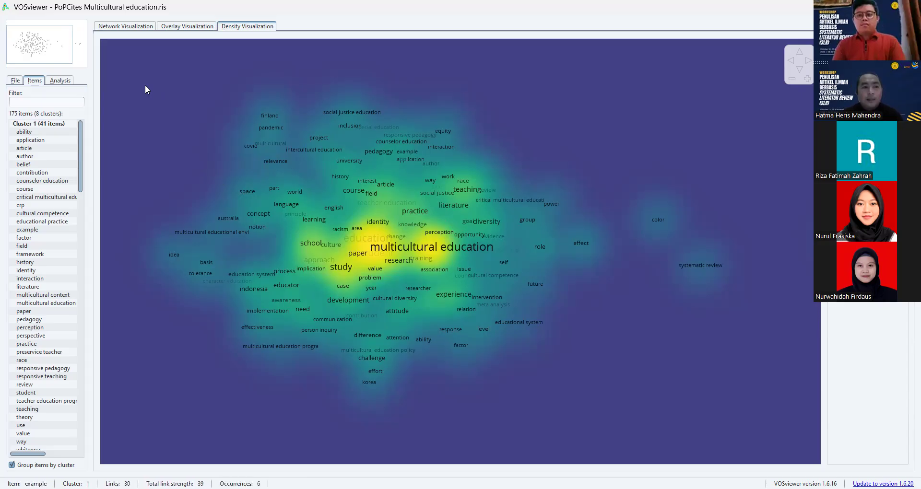
- Start saving the map, with the VOSviewer map file named 1 in the Pelatihan LPPM folder
{"action": "left_click", "coordinate": [15, 81]}
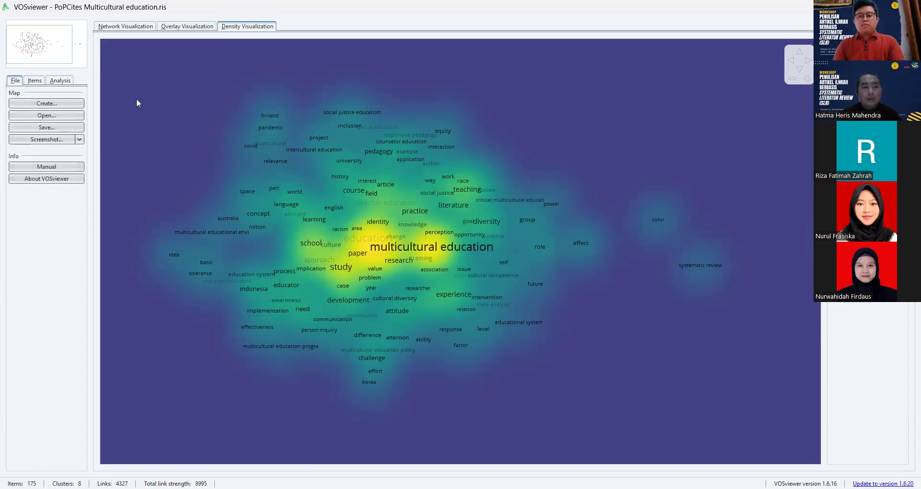
{"action": "left_click", "coordinate": [61, 131]}
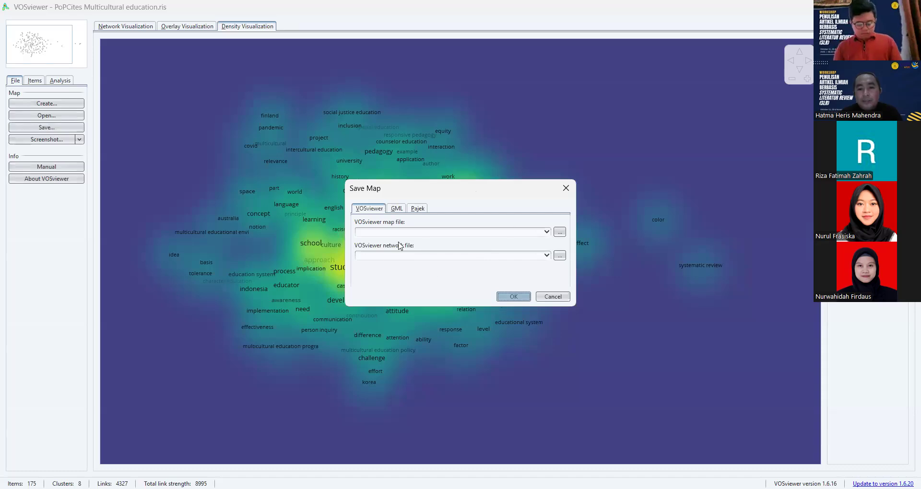
{"action": "left_click", "coordinate": [561, 234]}
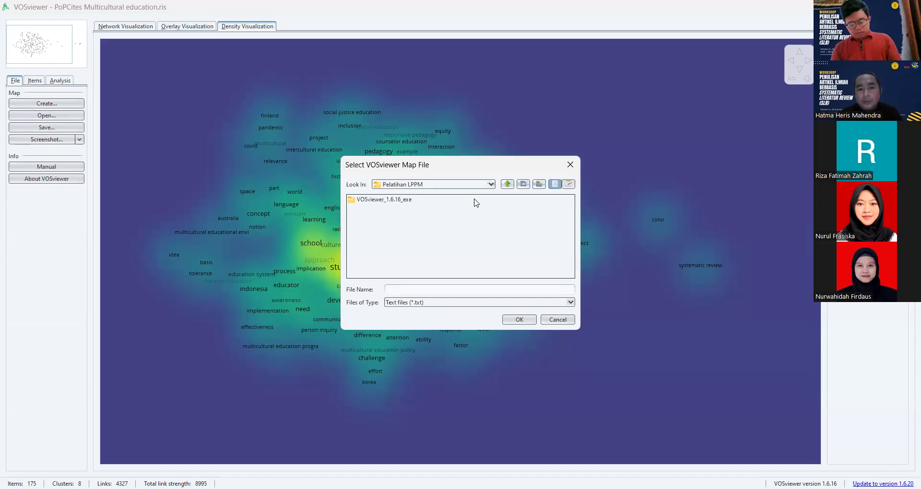
{"action": "left_click", "coordinate": [508, 185]}
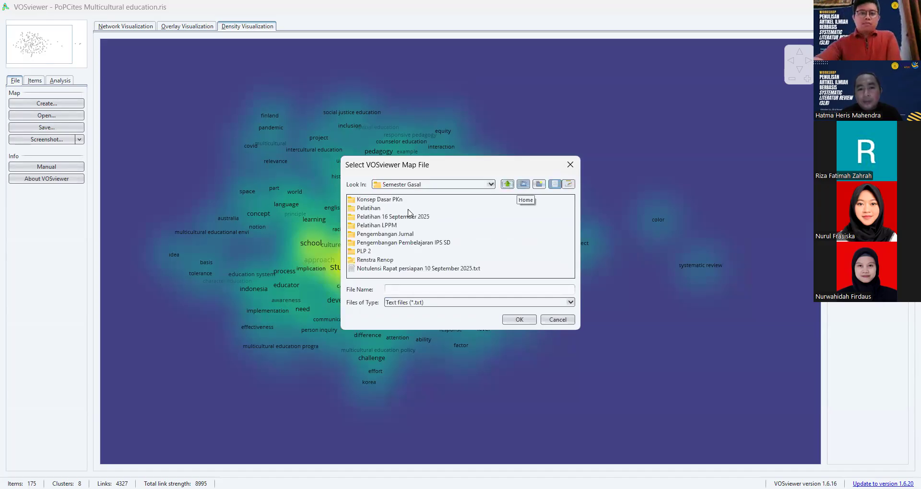
{"action": "double_click", "coordinate": [386, 226]}
{"action": "left_click", "coordinate": [436, 290]}
{"action": "type", "text": "1"}
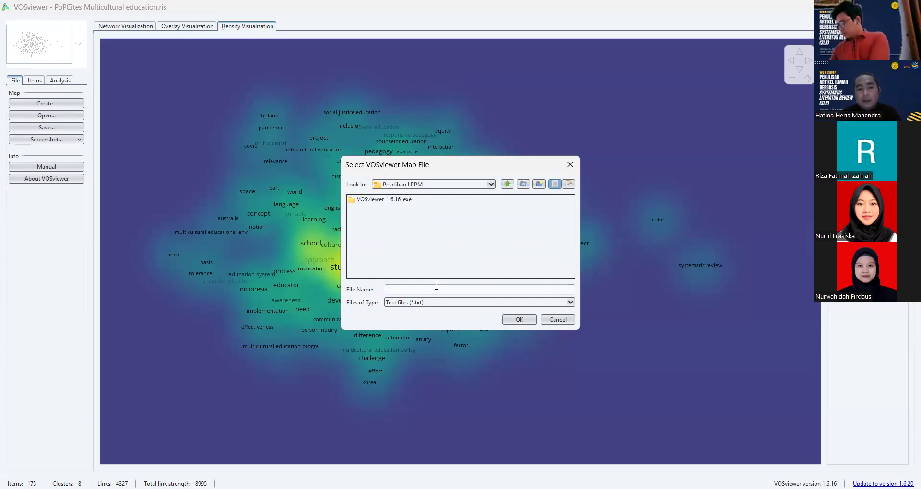
{"action": "left_click", "coordinate": [510, 318]}
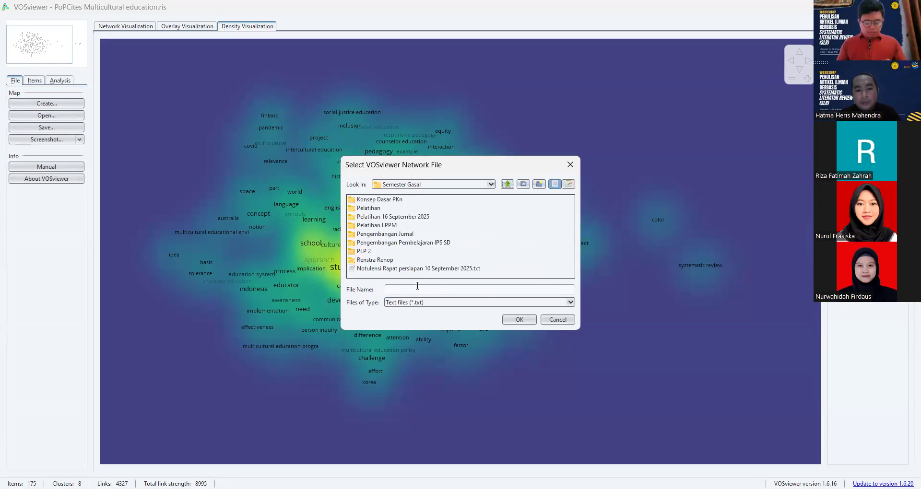
- Name the VOSviewer network file 2 in the Pelatihan LPPM folder and save the map
{"action": "double_click", "coordinate": [388, 228]}
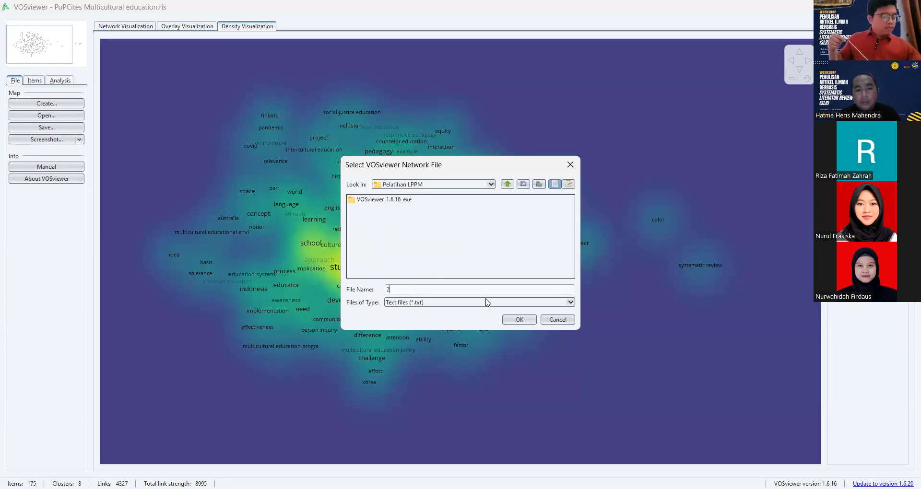
{"action": "left_click", "coordinate": [514, 321]}
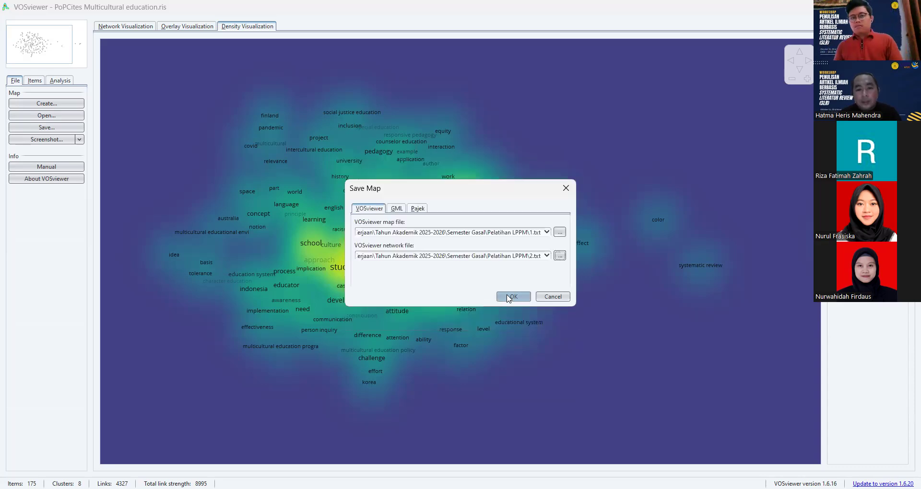
{"action": "left_click", "coordinate": [510, 296]}
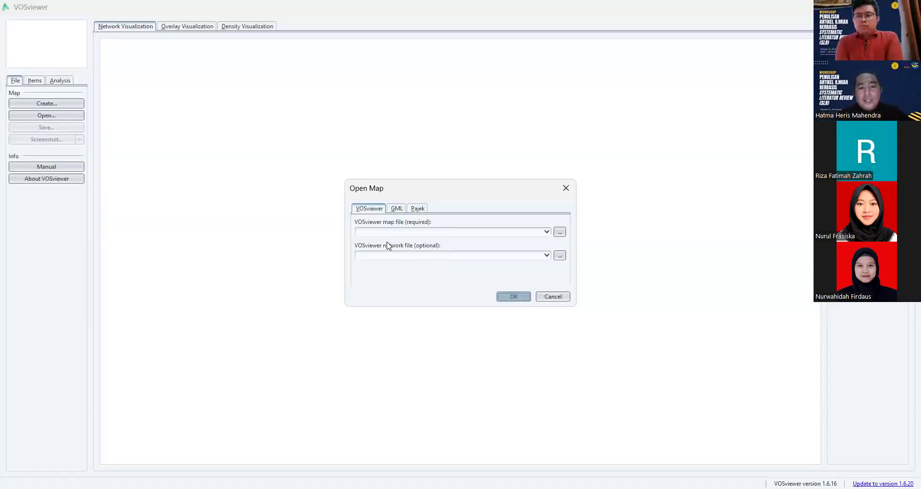
- Open the saved map from the Pelatihan LPPM folder, using 1.txt as the map file and 2.txt as the network file
{"action": "left_click", "coordinate": [562, 235]}
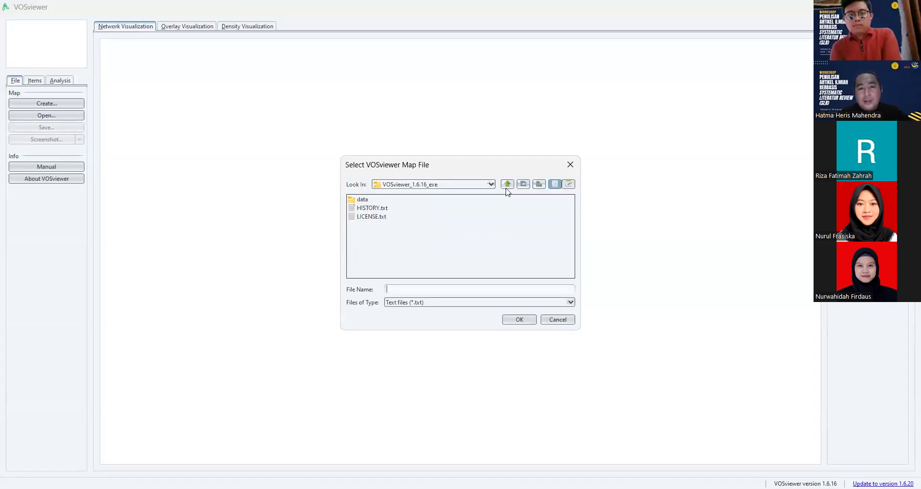
{"action": "left_click", "coordinate": [507, 184]}
{"action": "left_click", "coordinate": [362, 208]}
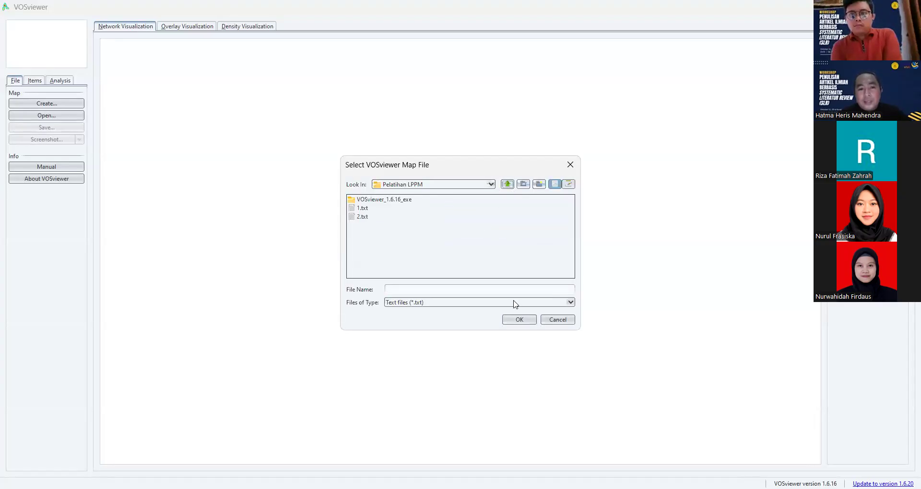
{"action": "left_click", "coordinate": [521, 320]}
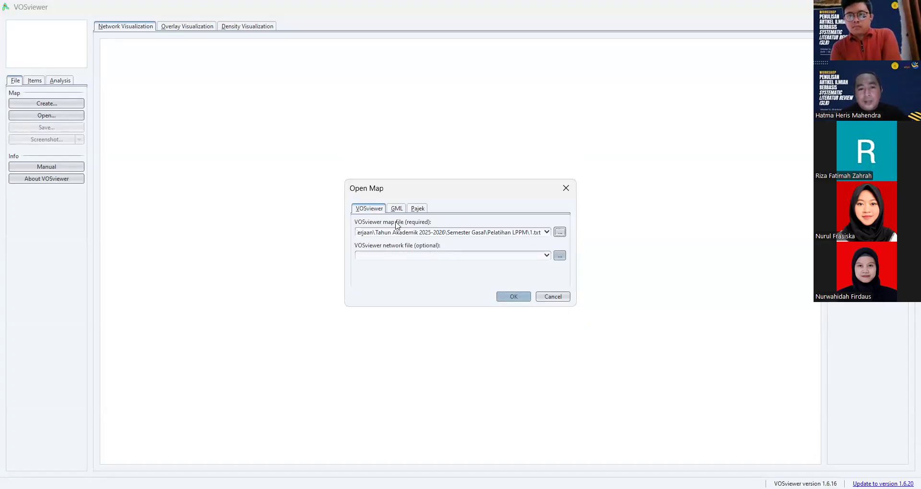
{"action": "left_click", "coordinate": [528, 322]}
{"action": "left_click", "coordinate": [513, 296]}
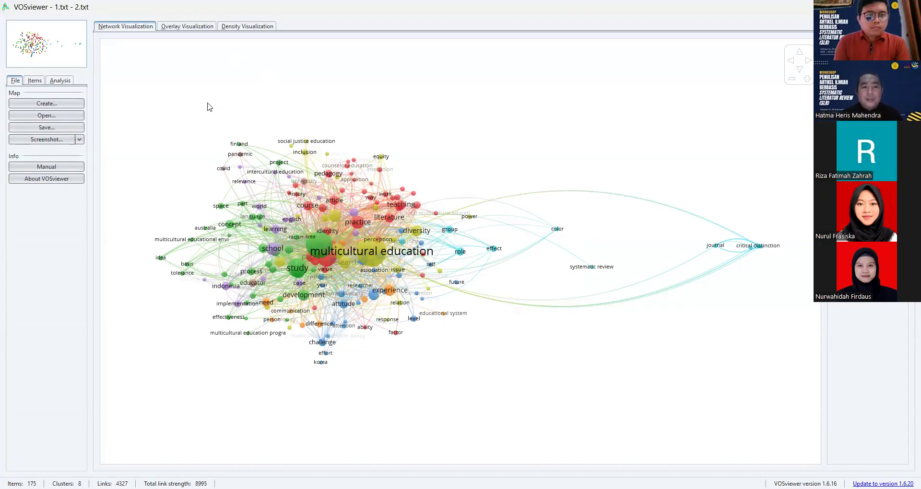
- Save a screenshot of the network visualization as Network.png in the Pelatihan LPPM folder and show the overlay visualization
{"action": "left_click", "coordinate": [58, 139]}
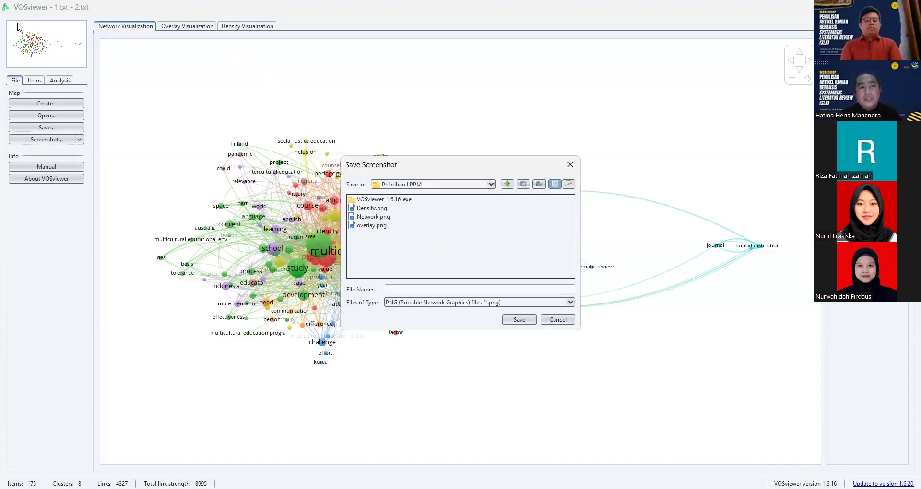
{"action": "left_click", "coordinate": [377, 217]}
{"action": "left_click", "coordinate": [527, 320]}
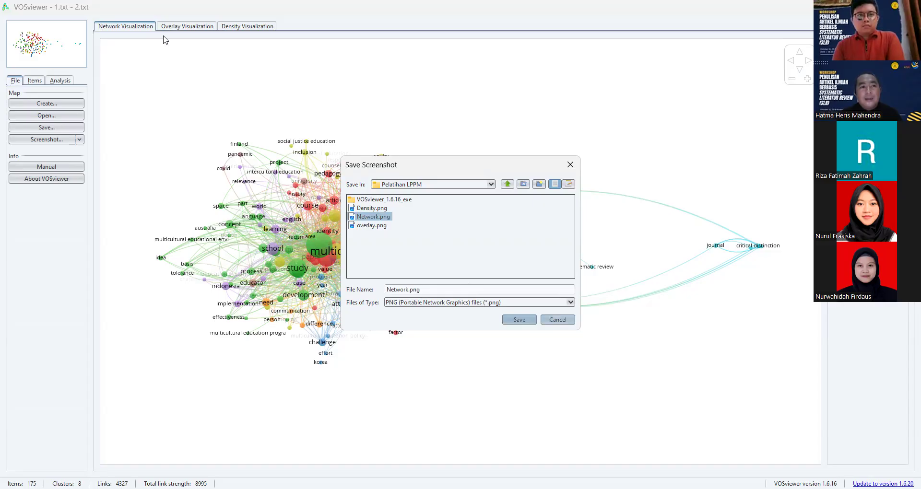
{"action": "left_click", "coordinate": [187, 25]}
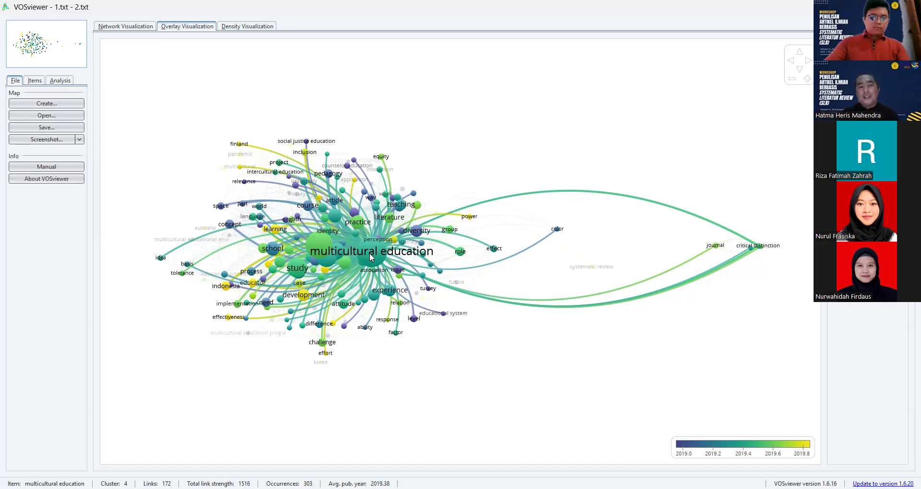
{"action": "left_click", "coordinate": [322, 71]}
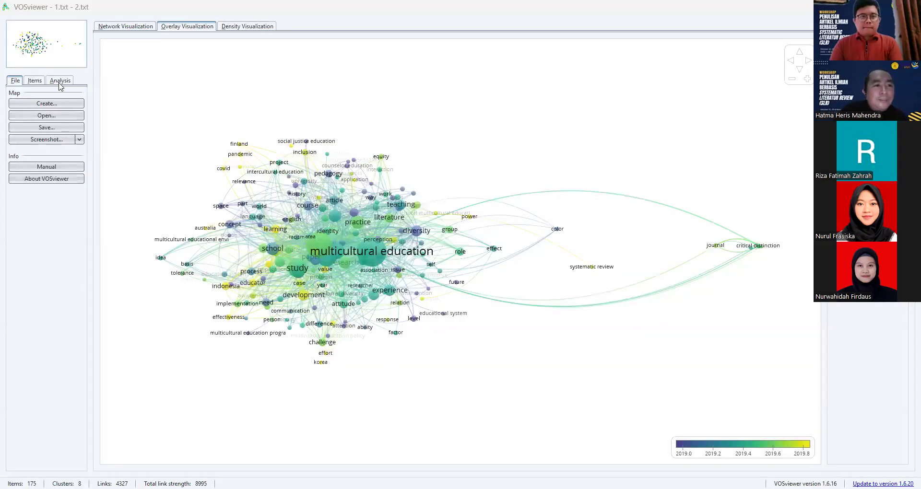
- Start a new map based on text data, with the data read from reference manager files
{"action": "left_click", "coordinate": [71, 110]}
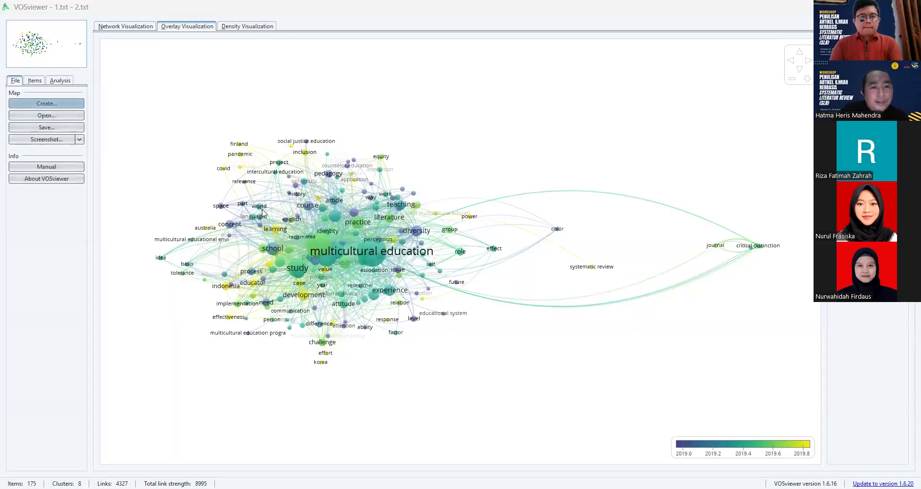
{"action": "left_click", "coordinate": [344, 232]}
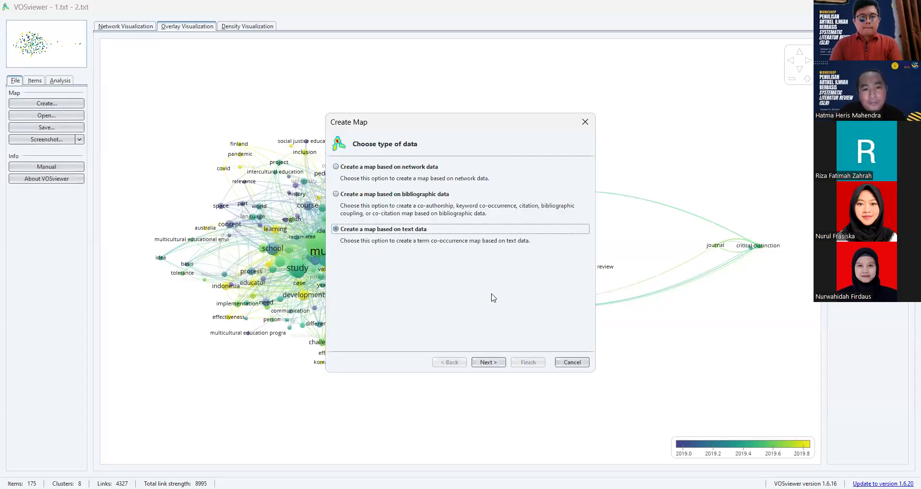
{"action": "left_click", "coordinate": [487, 363]}
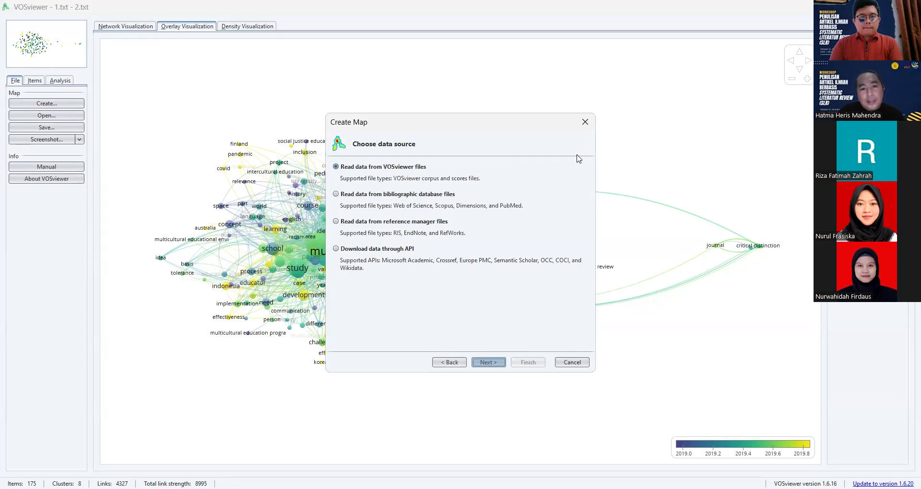
{"action": "left_click", "coordinate": [342, 222]}
{"action": "left_click", "coordinate": [488, 362]}
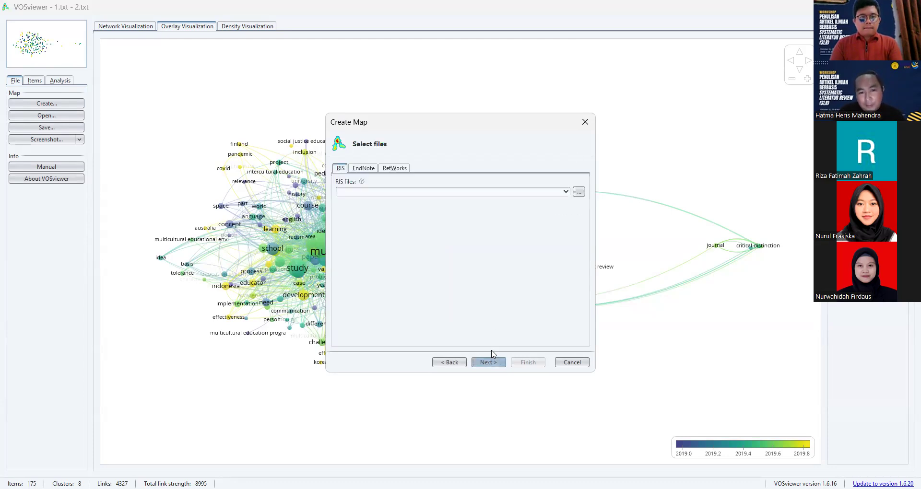
- Load the RIS file PoPCites Multicultural education.ris from the Pelatihan LPPM folder as the map's data source
{"action": "left_click", "coordinate": [579, 192]}
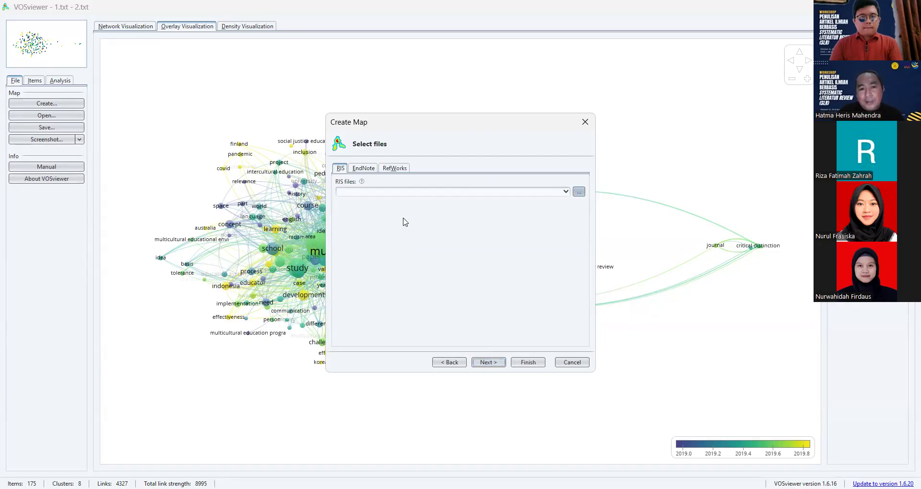
{"action": "left_click", "coordinate": [386, 208]}
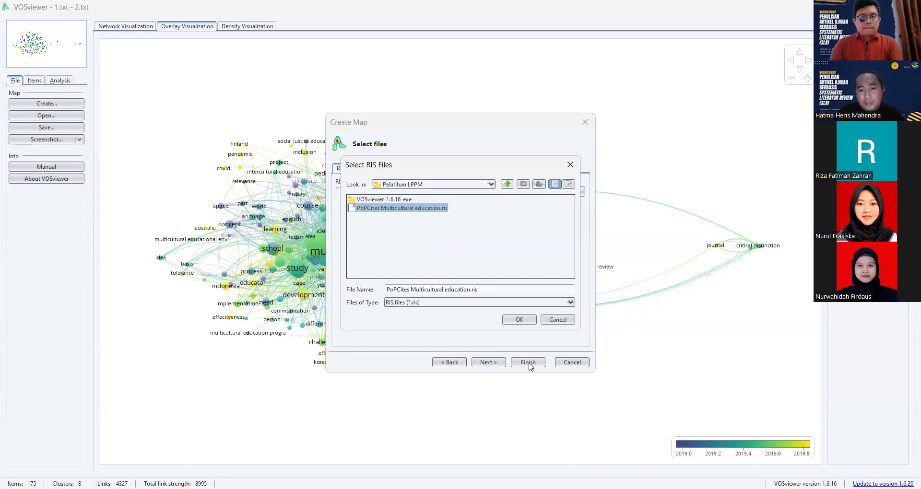
{"action": "left_click", "coordinate": [520, 321]}
{"action": "left_click", "coordinate": [498, 363]}
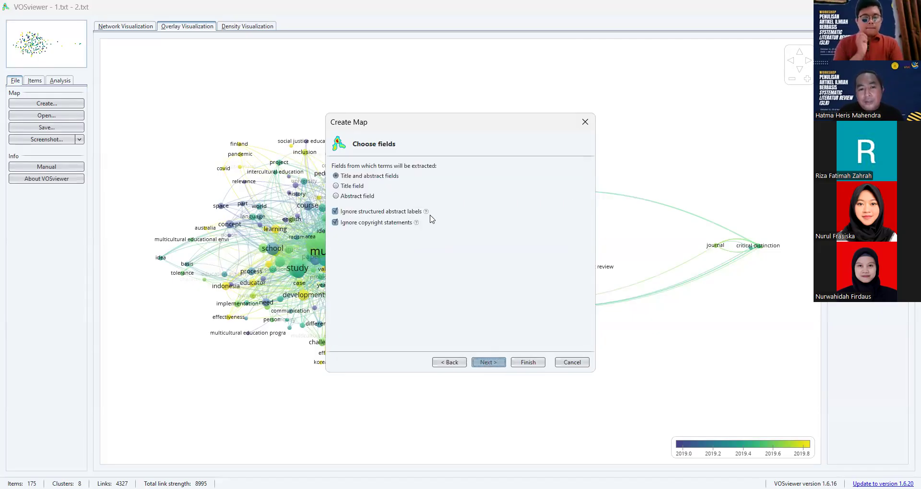
- Extract terms from the title and abstract fields with binary counting, and lower the minimum number of occurrences of a term
{"action": "left_click", "coordinate": [492, 363]}
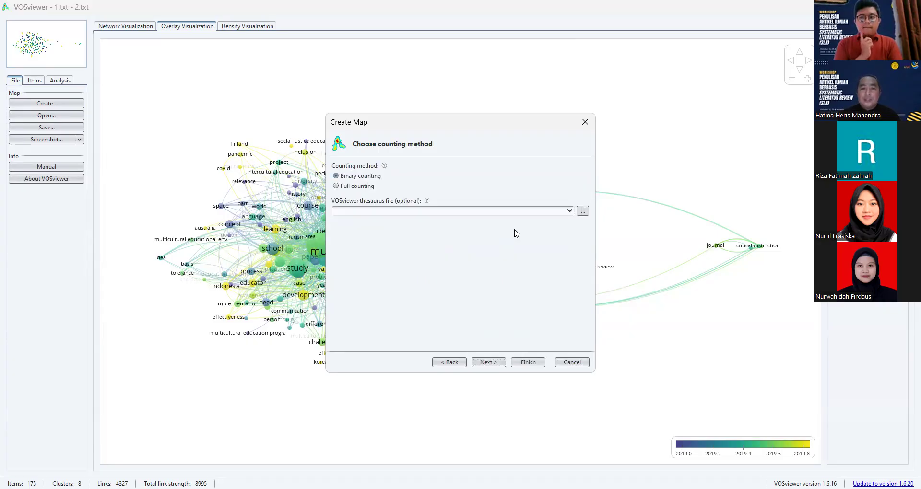
{"action": "left_click", "coordinate": [487, 359]}
{"action": "left_click", "coordinate": [475, 170]}
{"action": "left_click", "coordinate": [475, 169]}
{"action": "left_click", "coordinate": [475, 170]}
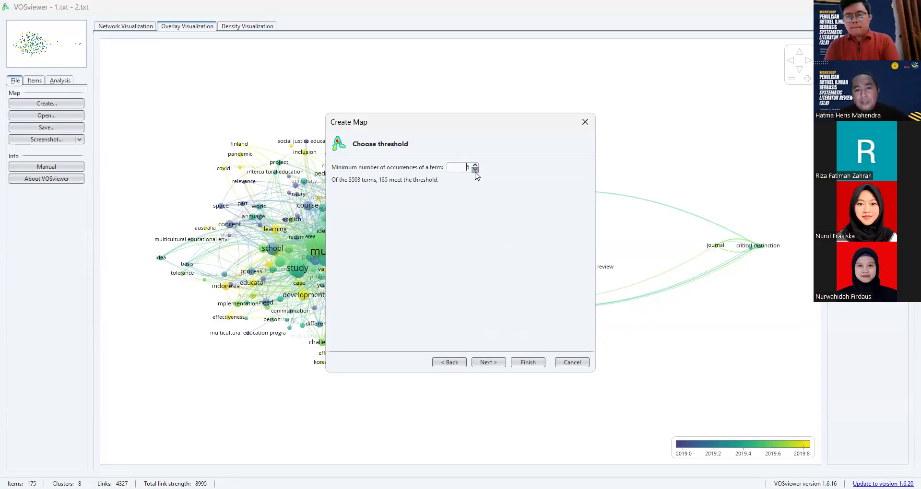
- Accept the threshold, raise the number of terms to be selected to all 175, and list them for verification
{"action": "left_click", "coordinate": [490, 363]}
{"action": "left_click", "coordinate": [446, 183]}
{"action": "left_click", "coordinate": [445, 182]}
{"action": "left_click", "coordinate": [445, 183]}
{"action": "left_click", "coordinate": [446, 183]}
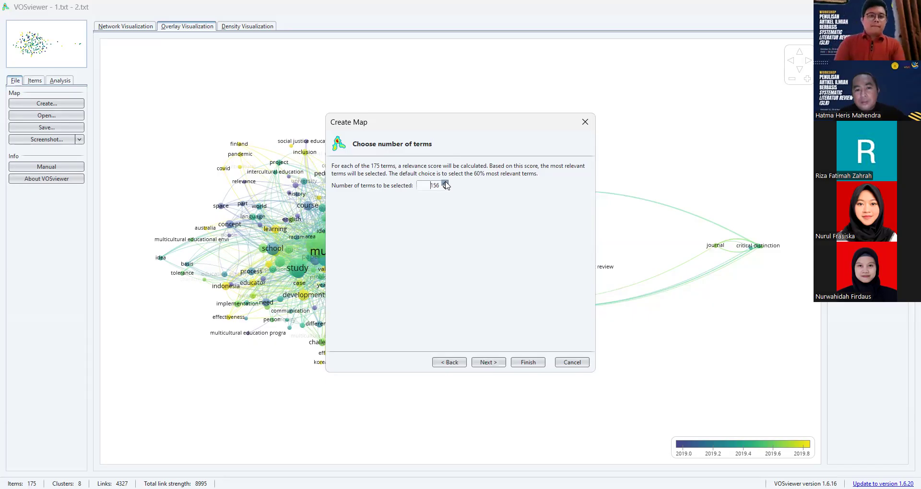
{"action": "left_click", "coordinate": [495, 365]}
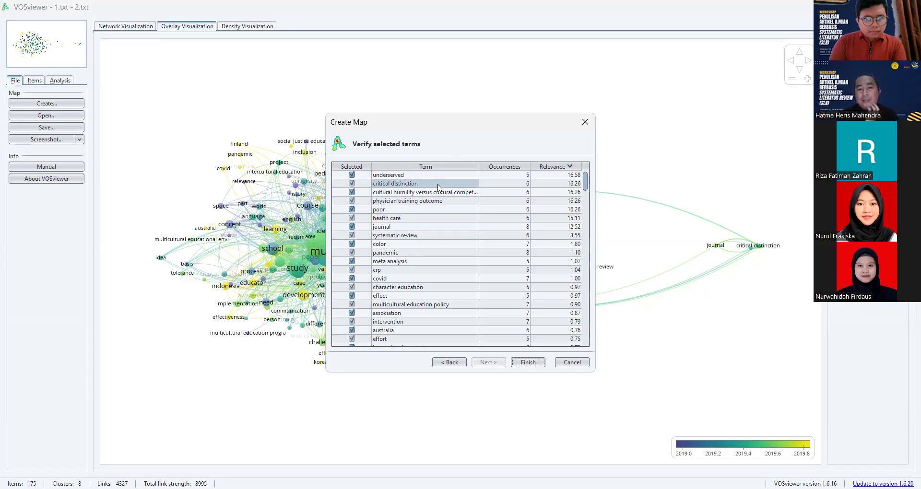
- Go through the list of selected terms, exclude the term "part" and include it again
{"action": "scroll", "coordinate": [438, 189], "scroll_direction": "down", "scroll_amount": 6}
{"action": "scroll", "coordinate": [438, 188], "scroll_direction": "down", "scroll_amount": 12}
{"action": "scroll", "coordinate": [439, 190], "scroll_direction": "down", "scroll_amount": 10}
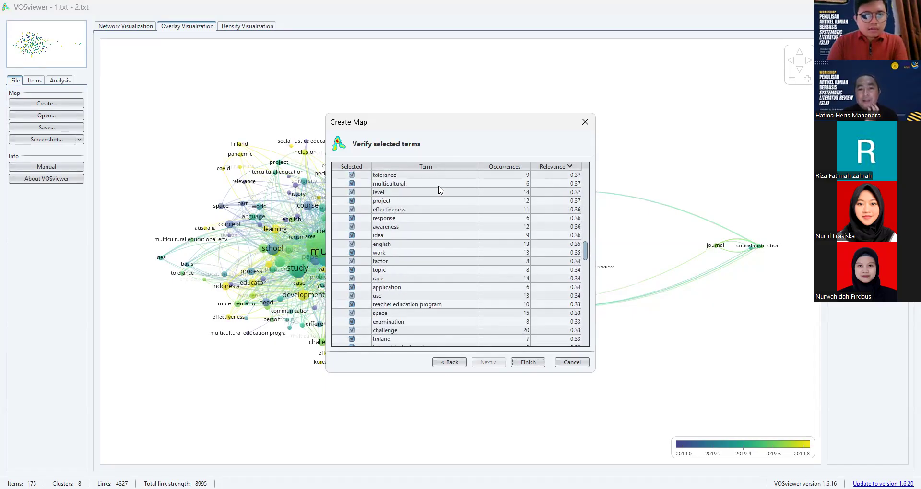
{"action": "scroll", "coordinate": [441, 190], "scroll_direction": "down", "scroll_amount": 7}
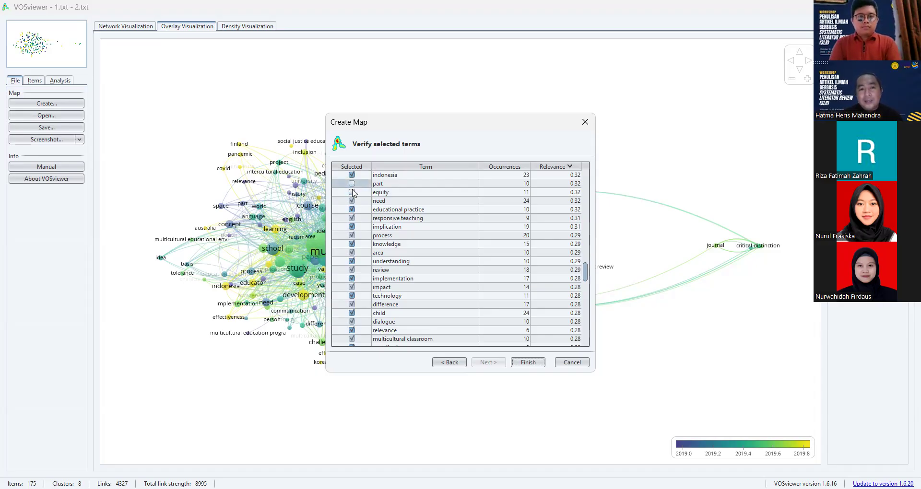
{"action": "left_click", "coordinate": [353, 185]}
{"action": "left_click", "coordinate": [352, 184]}
{"action": "scroll", "coordinate": [381, 223], "scroll_direction": "down", "scroll_amount": 2}
- Exclude the term "israel" from the selected terms, include it again, and return to the start of the list
{"action": "scroll", "coordinate": [381, 226], "scroll_direction": "up", "scroll_amount": 5}
{"action": "scroll", "coordinate": [382, 225], "scroll_direction": "up", "scroll_amount": 3}
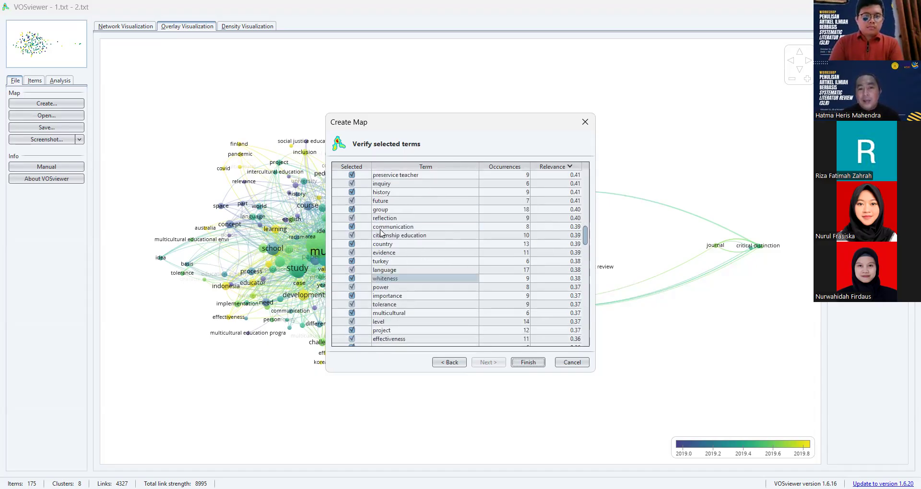
{"action": "scroll", "coordinate": [380, 234], "scroll_direction": "up", "scroll_amount": 2}
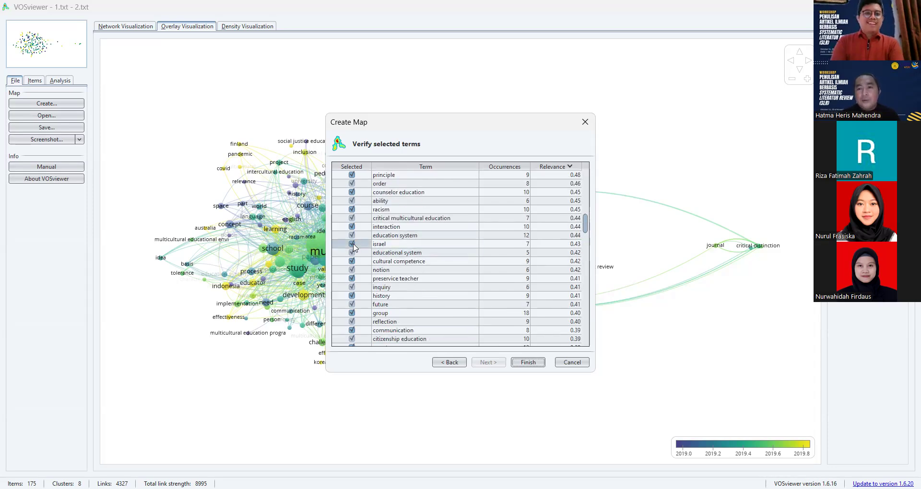
{"action": "left_click", "coordinate": [352, 244]}
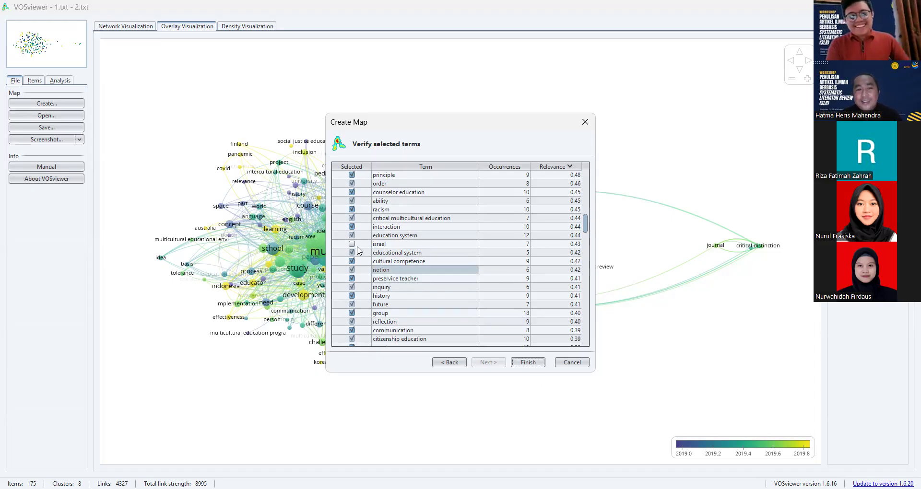
{"action": "left_click", "coordinate": [352, 244]}
{"action": "scroll", "coordinate": [437, 308], "scroll_direction": "up", "scroll_amount": 2}
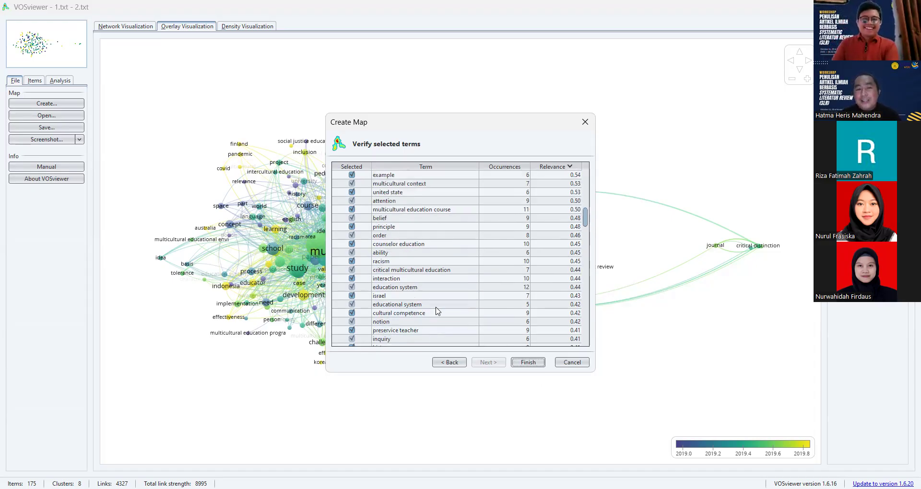
{"action": "scroll", "coordinate": [437, 311], "scroll_direction": "up", "scroll_amount": 10}
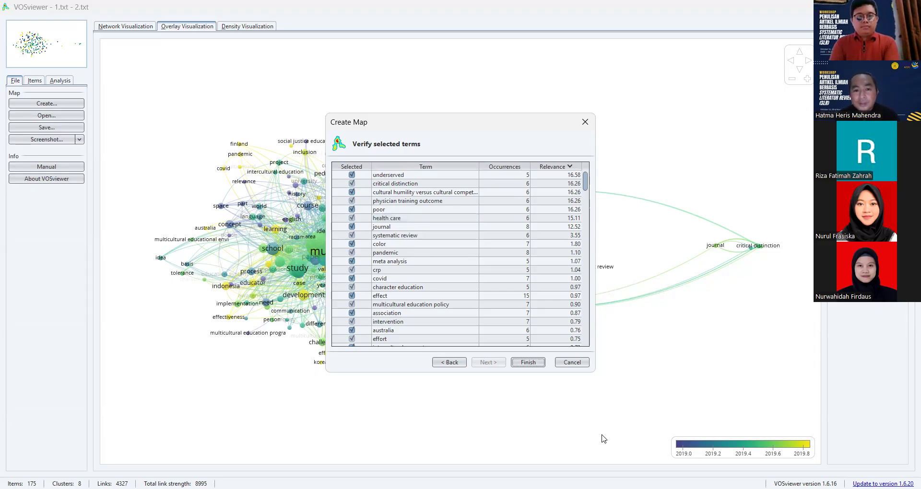
- Finish creating the map with the verified terms
{"action": "key", "text": "alt+Tab"}
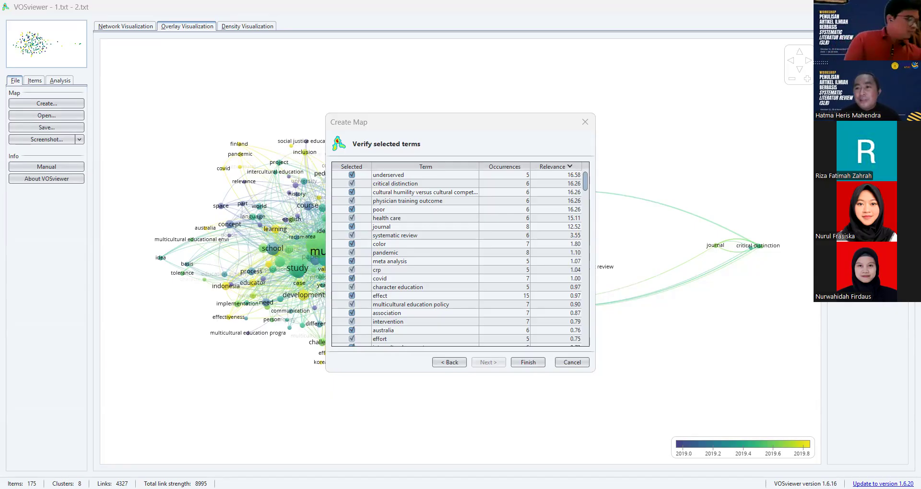
{"action": "left_click", "coordinate": [528, 362]}
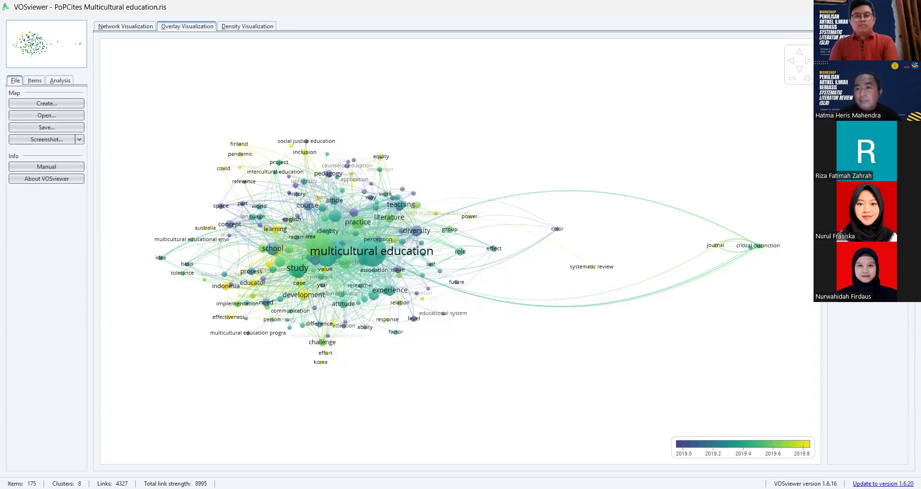
{"action": "left_click", "coordinate": [868, 289]}
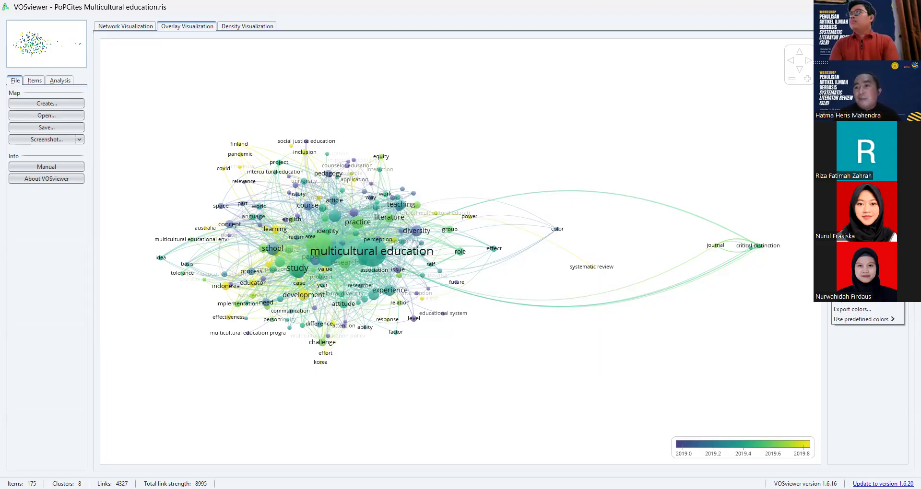
{"action": "left_click", "coordinate": [868, 114]}
{"action": "left_click", "coordinate": [868, 114]}
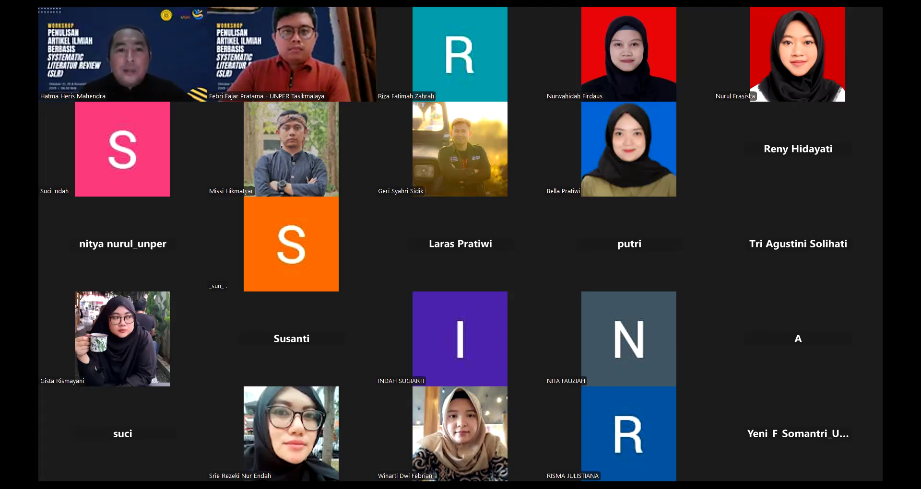
- Examine the Taylor & Francis dairy and gut microbiota review in the browser, from its title page and abstract to the methods and PICOS criteria
{"action": "scroll", "coordinate": [402, 372], "scroll_direction": "up", "scroll_amount": 5}
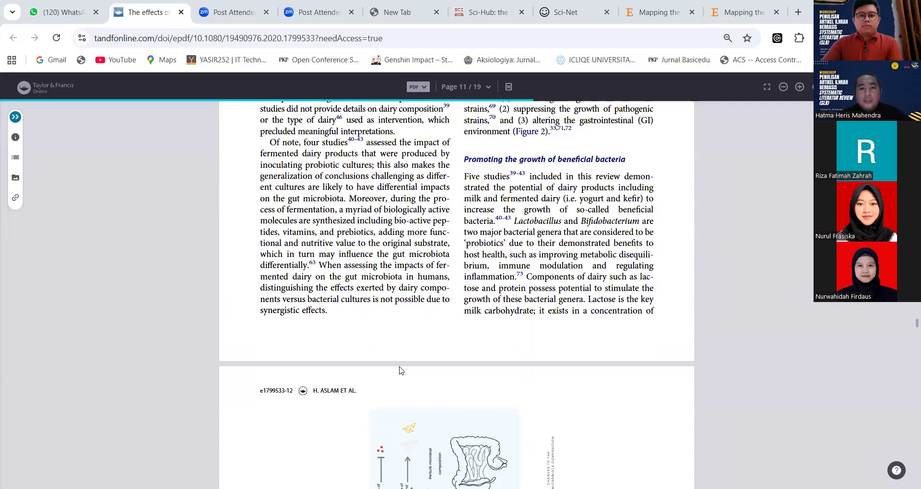
{"action": "scroll", "coordinate": [400, 370], "scroll_direction": "up", "scroll_amount": 20}
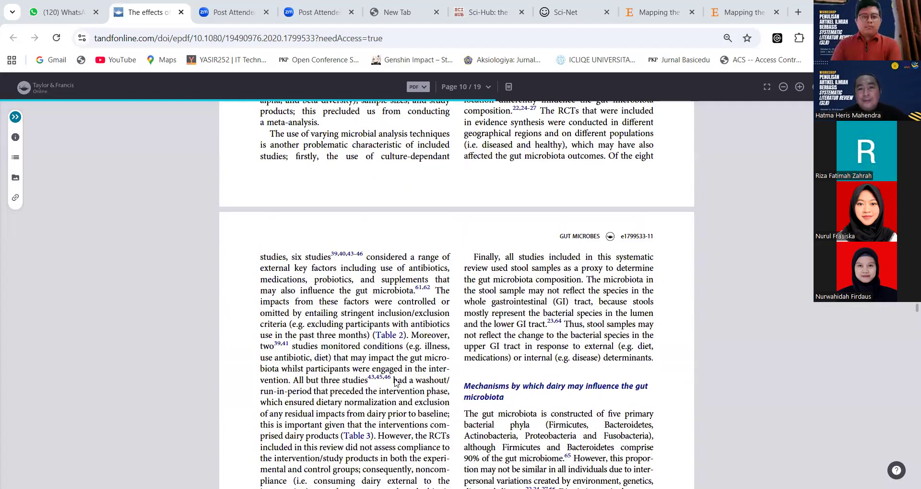
{"action": "scroll", "coordinate": [395, 383], "scroll_direction": "up", "scroll_amount": 10}
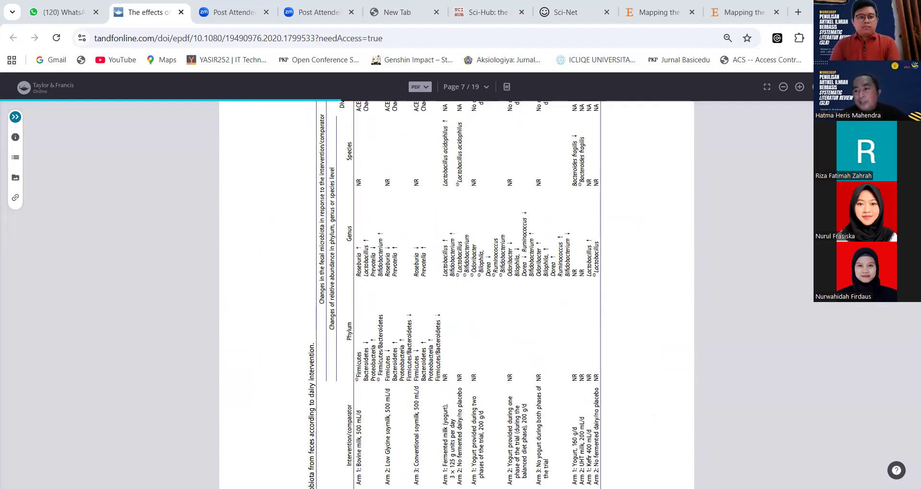
{"action": "scroll", "coordinate": [457, 295], "scroll_direction": "up", "scroll_amount": 20}
{"action": "scroll", "coordinate": [457, 295], "scroll_direction": "up", "scroll_amount": 10}
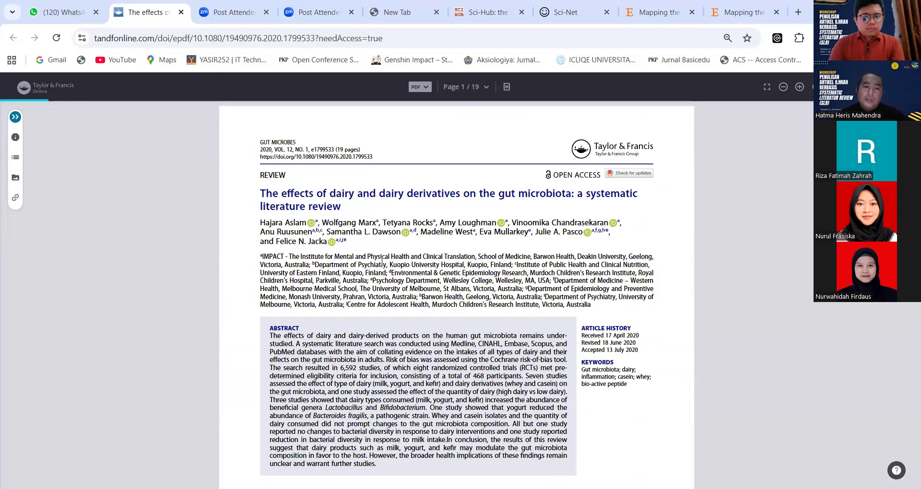
{"action": "scroll", "coordinate": [382, 261], "scroll_direction": "down", "scroll_amount": 4}
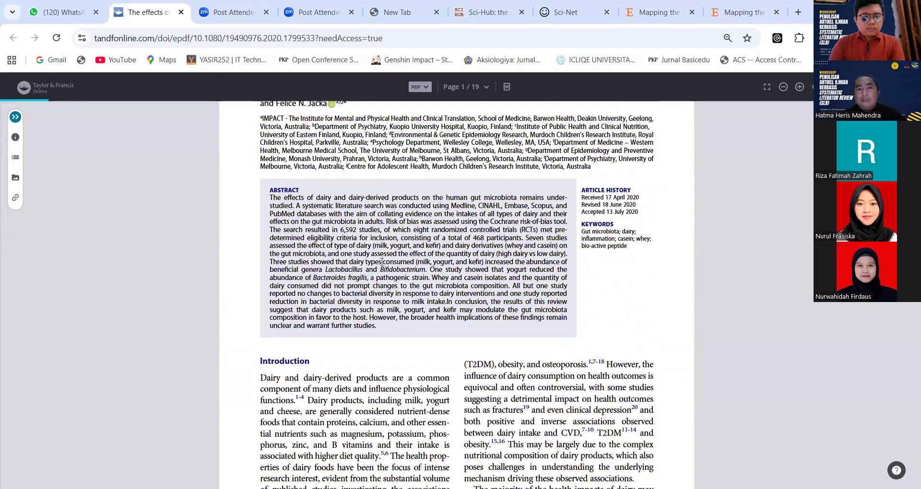
{"action": "scroll", "coordinate": [382, 262], "scroll_direction": "down", "scroll_amount": 3}
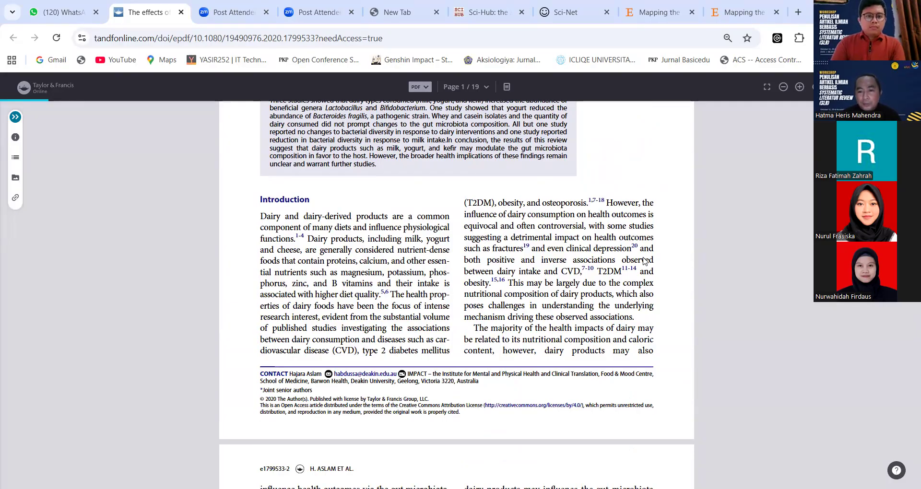
{"action": "scroll", "coordinate": [646, 261], "scroll_direction": "down", "scroll_amount": 8}
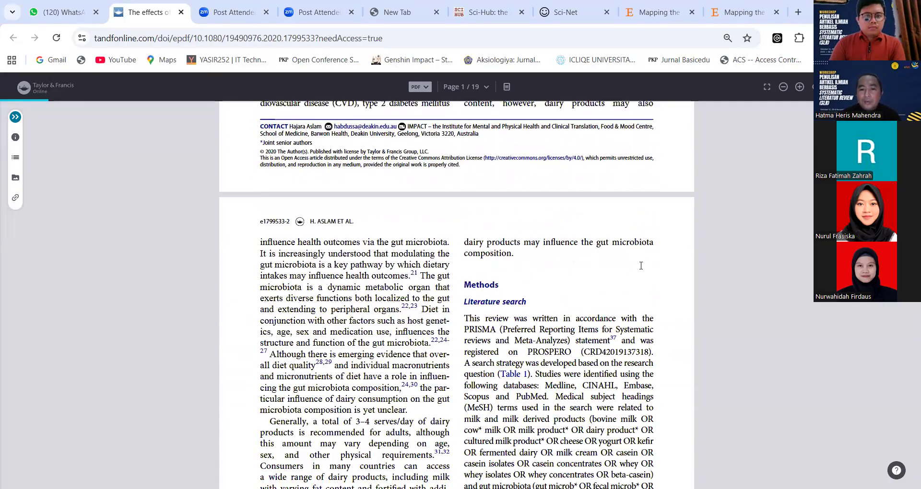
{"action": "scroll", "coordinate": [642, 269], "scroll_direction": "down", "scroll_amount": 10}
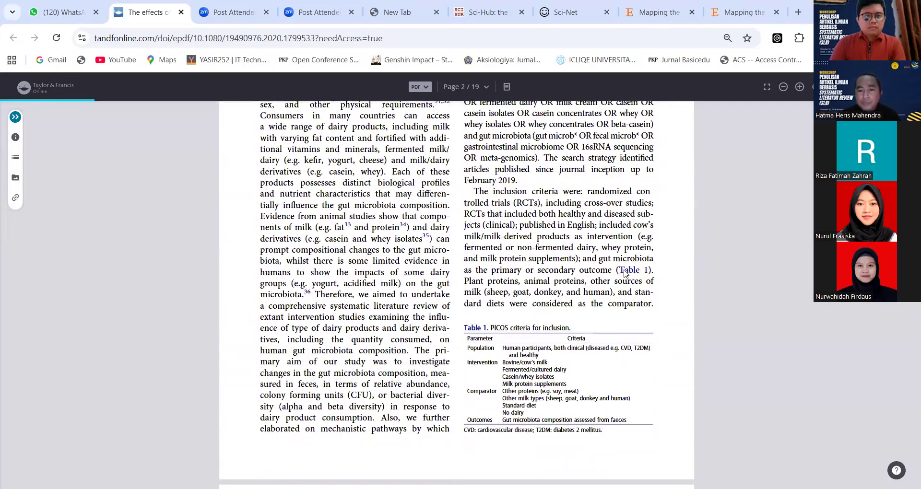
{"action": "scroll", "coordinate": [625, 274], "scroll_direction": "down", "scroll_amount": 12}
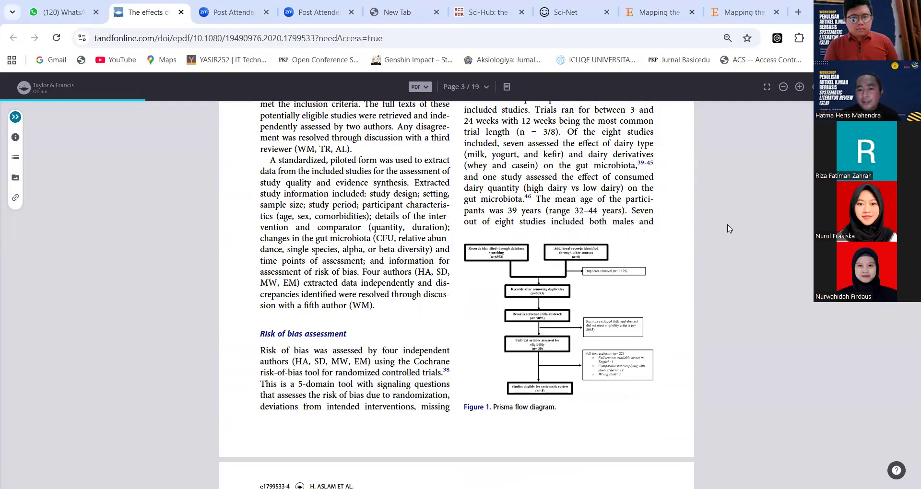
- Enlarge page 3 of the review and examine the Prisma flow diagram in Figure 1
{"action": "scroll", "coordinate": [727, 252], "scroll_direction": "up", "scroll_amount": 3}
{"action": "scroll", "coordinate": [569, 185], "scroll_direction": "up", "scroll_amount": 2}
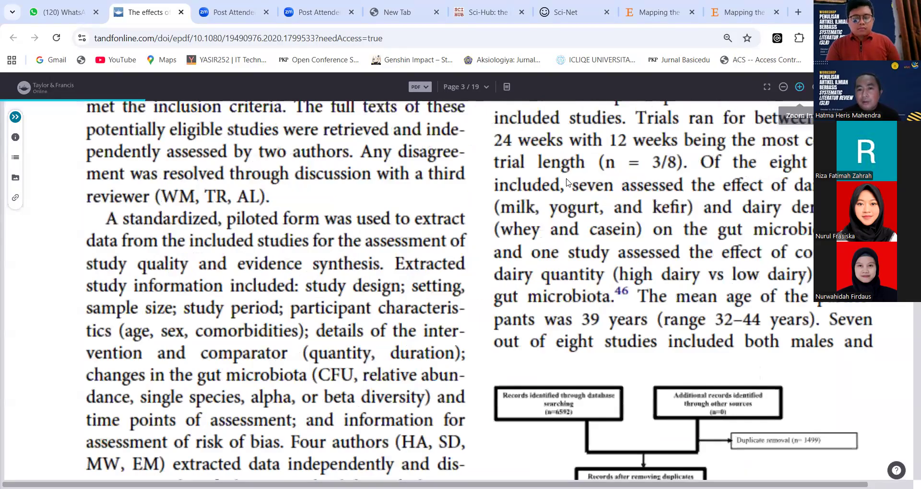
{"action": "scroll", "coordinate": [685, 164], "scroll_direction": "down", "scroll_amount": 1}
{"action": "scroll", "coordinate": [685, 164], "scroll_direction": "down", "scroll_amount": 4}
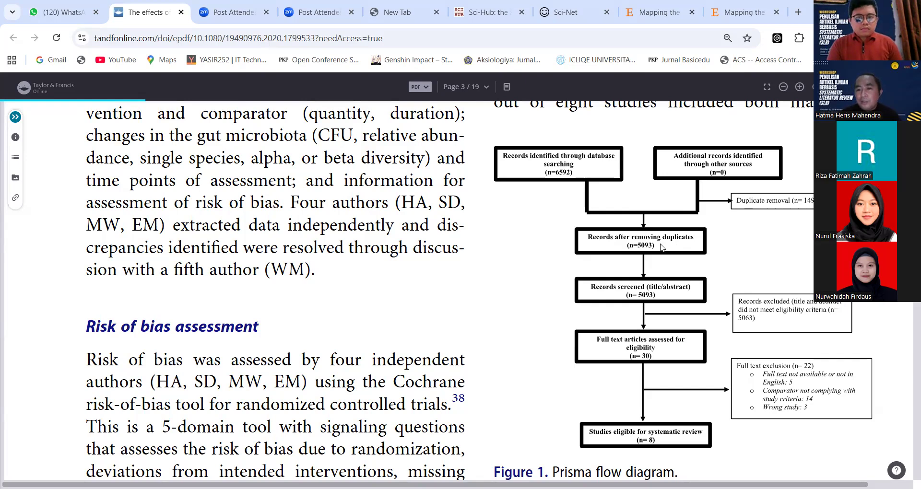
{"action": "scroll", "coordinate": [660, 275], "scroll_direction": "down", "scroll_amount": 3}
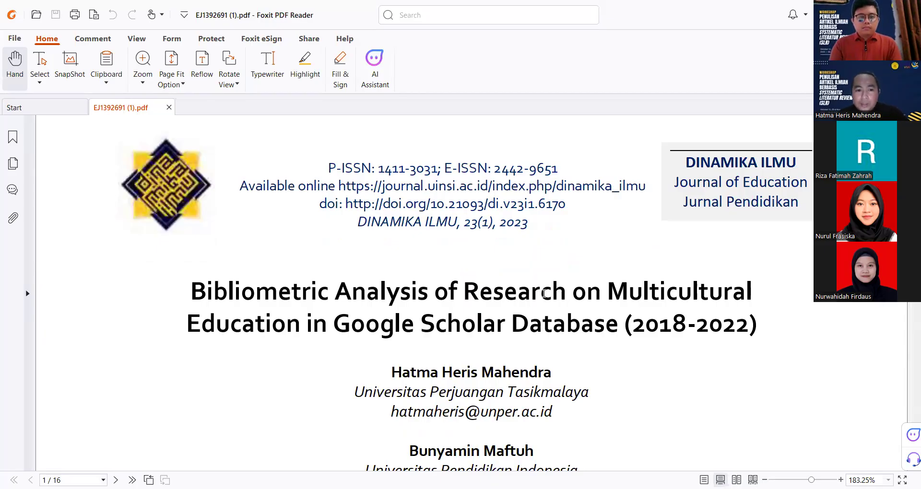
- Examine the multicultural education bibliometric article EJ1392691 (1).pdf in Foxit PDF Reader, from its title page and abstract to the Literature Review
{"action": "scroll", "coordinate": [497, 301], "scroll_direction": "down", "scroll_amount": 3}
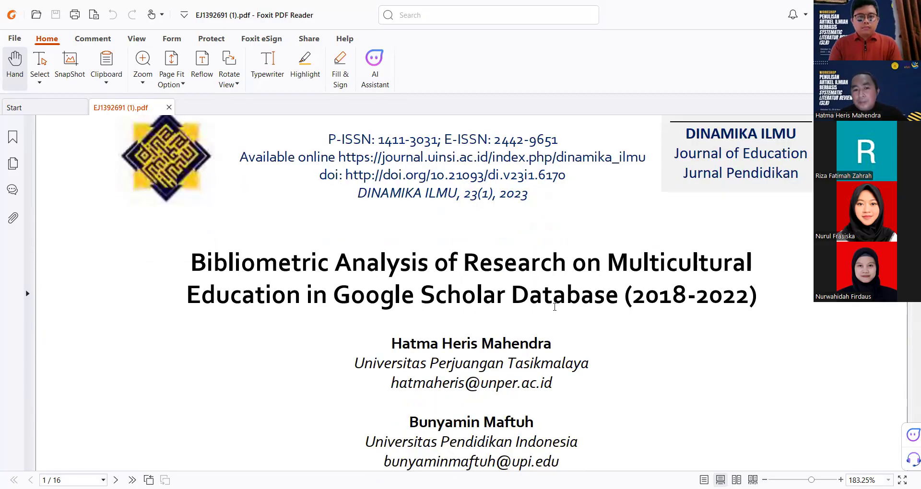
{"action": "scroll", "coordinate": [559, 301], "scroll_direction": "down", "scroll_amount": 3}
{"action": "scroll", "coordinate": [558, 301], "scroll_direction": "down", "scroll_amount": 3}
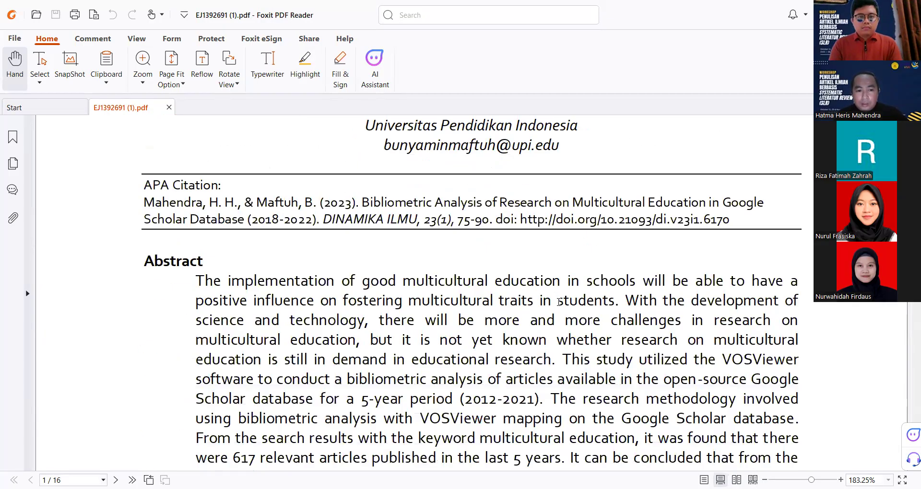
{"action": "scroll", "coordinate": [559, 307], "scroll_direction": "down", "scroll_amount": 15}
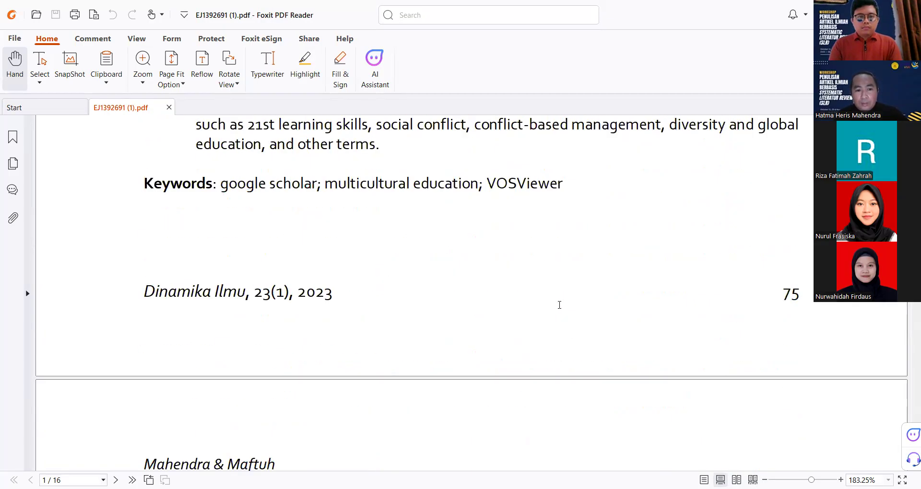
{"action": "scroll", "coordinate": [559, 308], "scroll_direction": "down", "scroll_amount": 3}
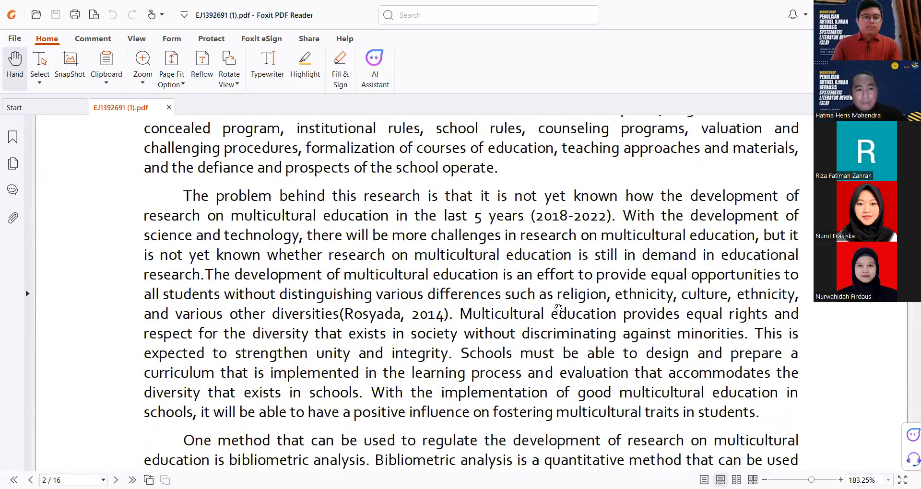
{"action": "scroll", "coordinate": [558, 308], "scroll_direction": "down", "scroll_amount": 5}
{"action": "scroll", "coordinate": [559, 307], "scroll_direction": "down", "scroll_amount": 10}
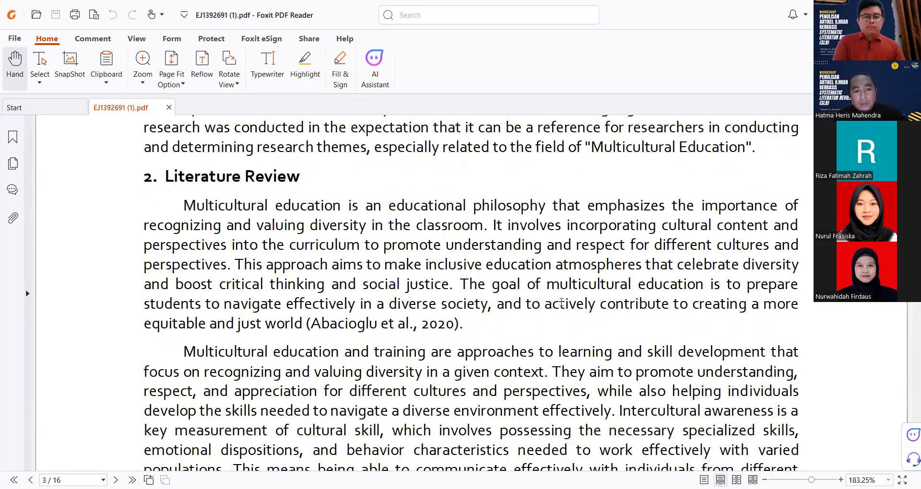
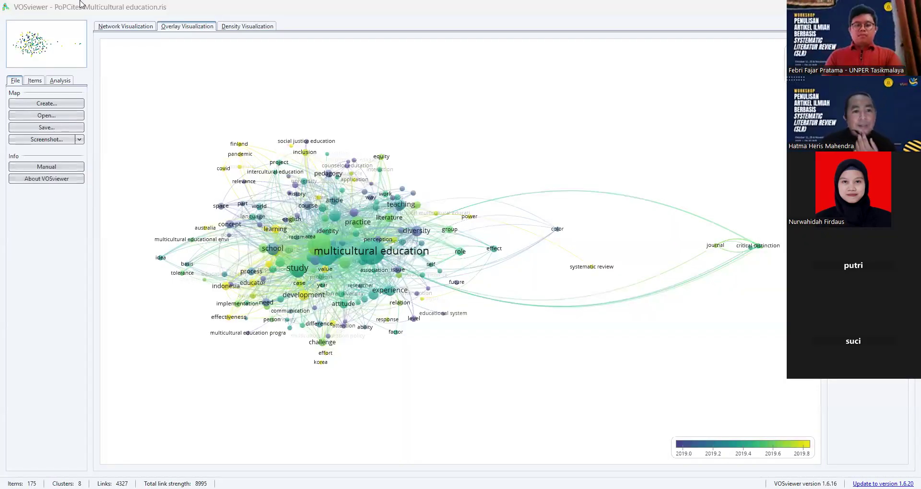
- Examine the term map in the network, overlay and density visualizations, including the links of the term multicultural education
{"action": "left_click", "coordinate": [125, 27]}
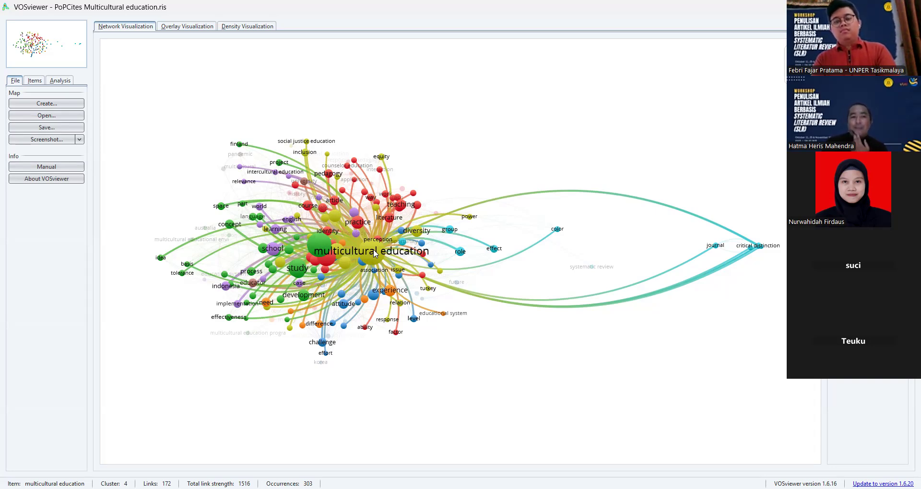
{"action": "left_click", "coordinate": [173, 26]}
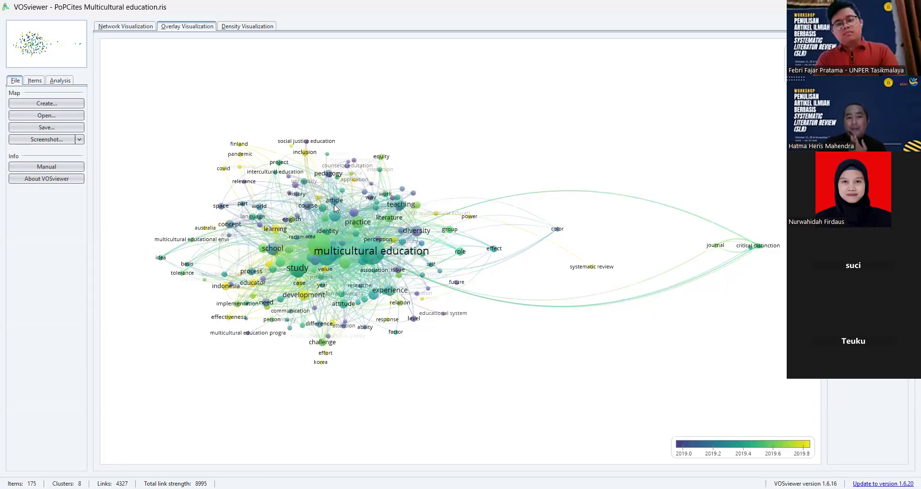
{"action": "mouse_move", "coordinate": [375, 253]}
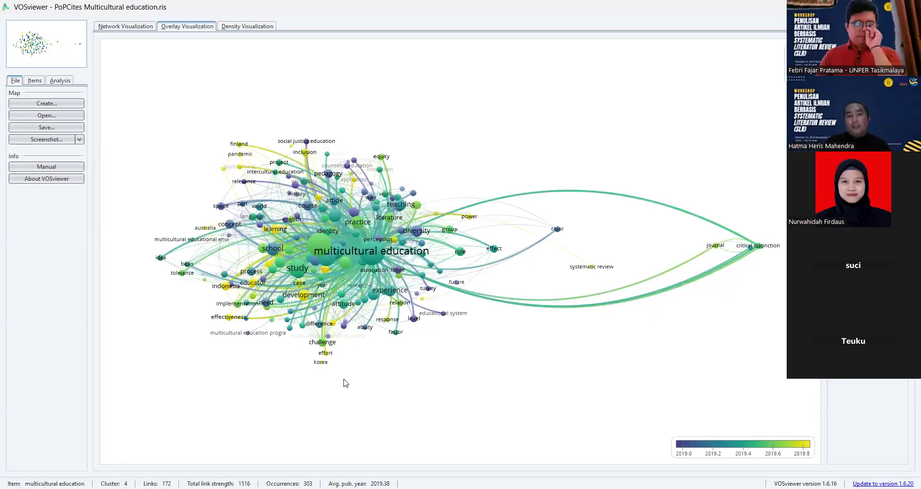
{"action": "left_click", "coordinate": [247, 26]}
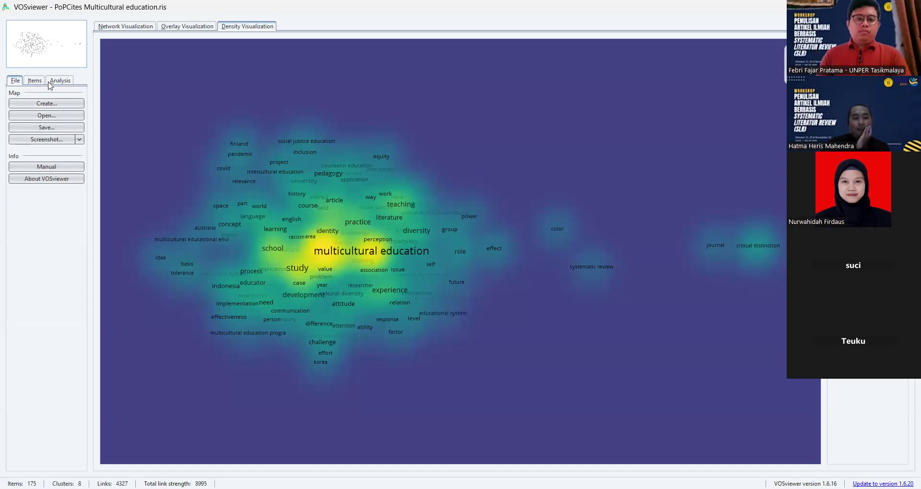
- Examine the map's items grouped by cluster, reading through the terms of Cluster 1 and the beginning of Cluster 2
{"action": "left_click", "coordinate": [33, 82]}
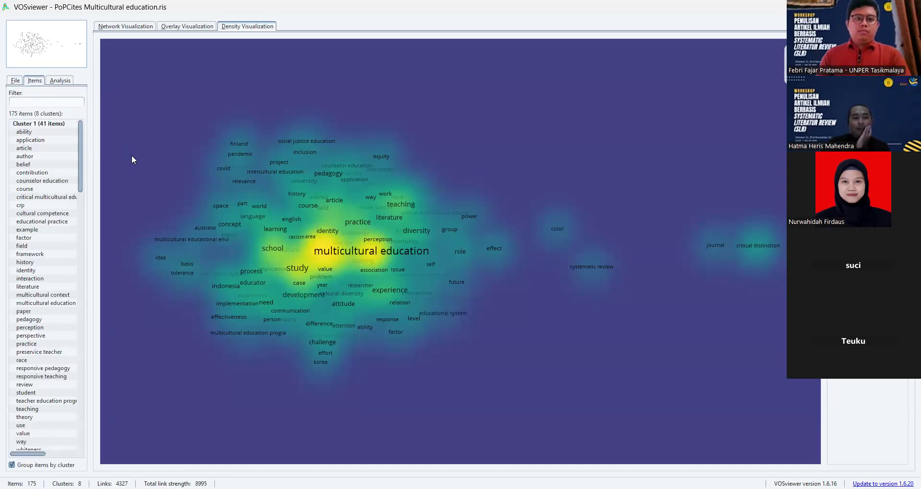
{"action": "left_click_drag", "start_coordinate": [80, 155], "coordinate": [80, 155]}
{"action": "left_click", "coordinate": [66, 146]}
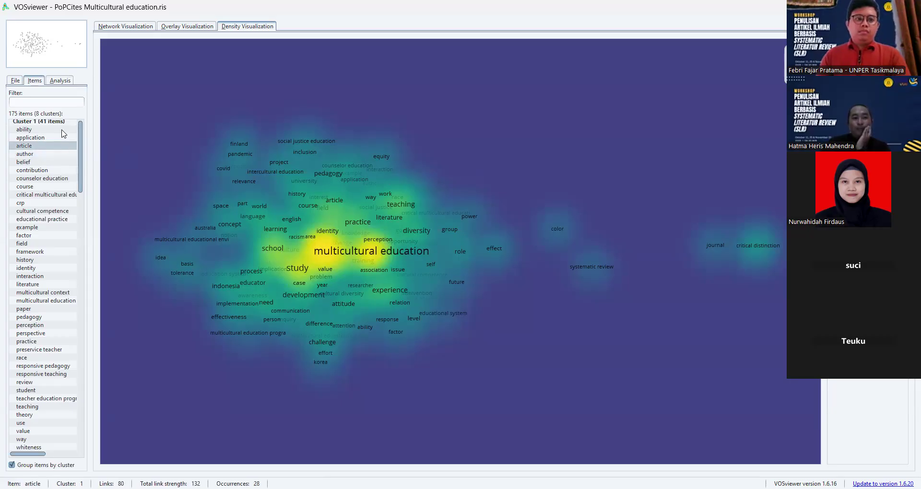
{"action": "left_click", "coordinate": [66, 122]}
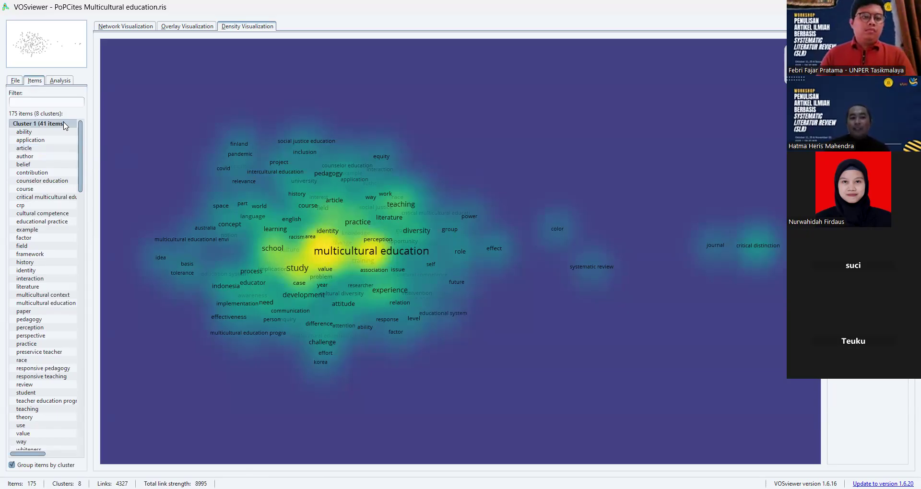
{"action": "scroll", "coordinate": [62, 134], "scroll_direction": "down", "scroll_amount": 4}
{"action": "scroll", "coordinate": [58, 201], "scroll_direction": "down", "scroll_amount": 4}
{"action": "left_click", "coordinate": [50, 271]}
{"action": "scroll", "coordinate": [49, 269], "scroll_direction": "up", "scroll_amount": 1}
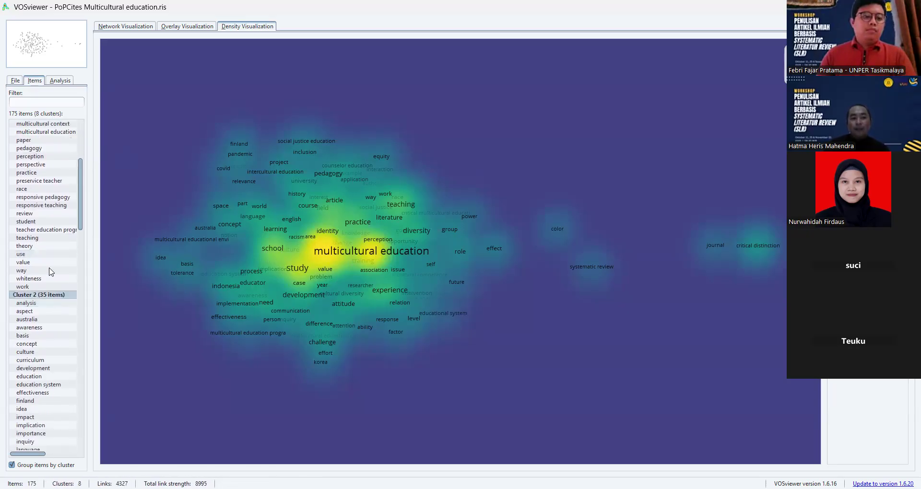
{"action": "scroll", "coordinate": [50, 269], "scroll_direction": "up", "scroll_amount": 7}
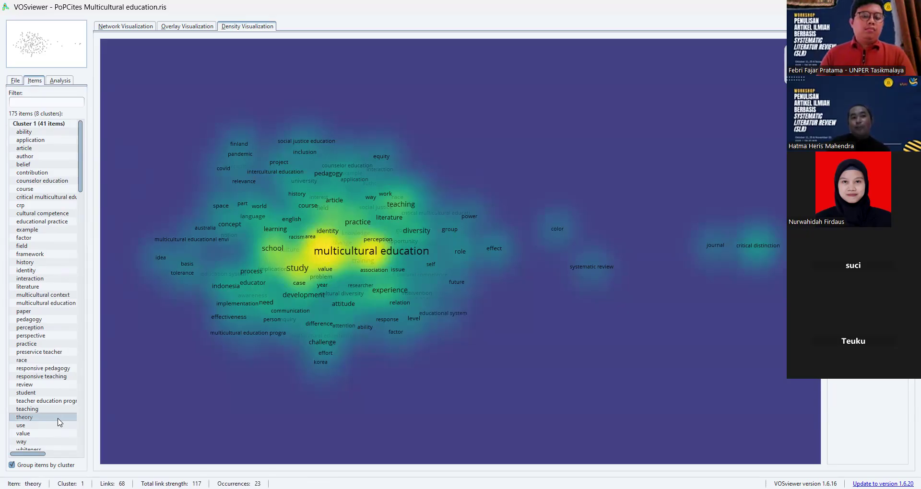
{"action": "scroll", "coordinate": [53, 258], "scroll_direction": "down", "scroll_amount": 2}
{"action": "scroll", "coordinate": [53, 258], "scroll_direction": "down", "scroll_amount": 7}
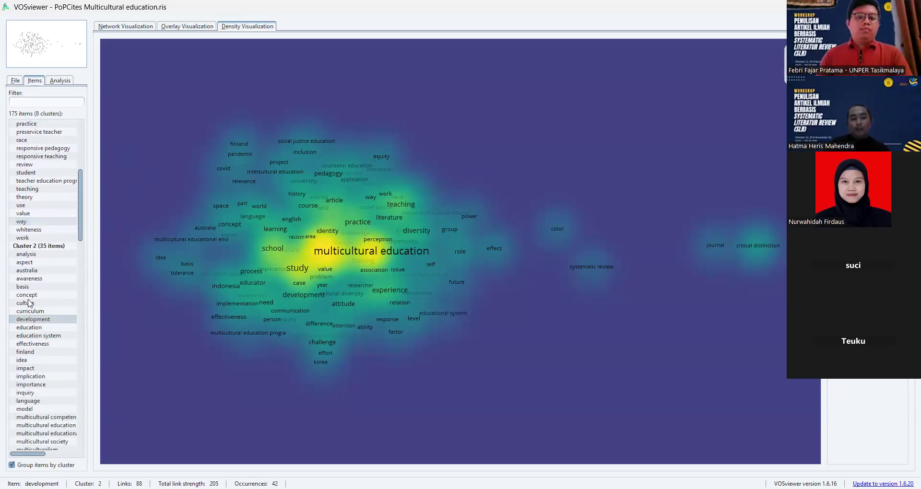
- Return to the network visualization and highlight the links of the term education
{"action": "left_click", "coordinate": [117, 26]}
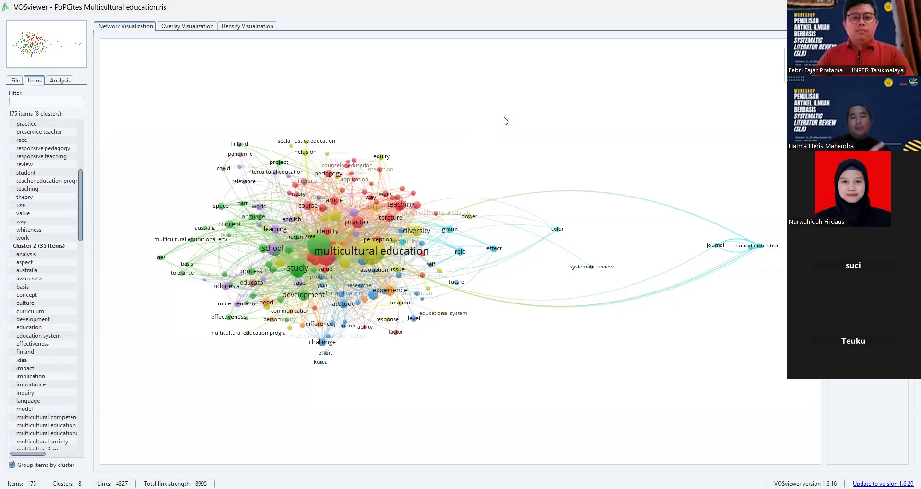
{"action": "mouse_move", "coordinate": [313, 236]}
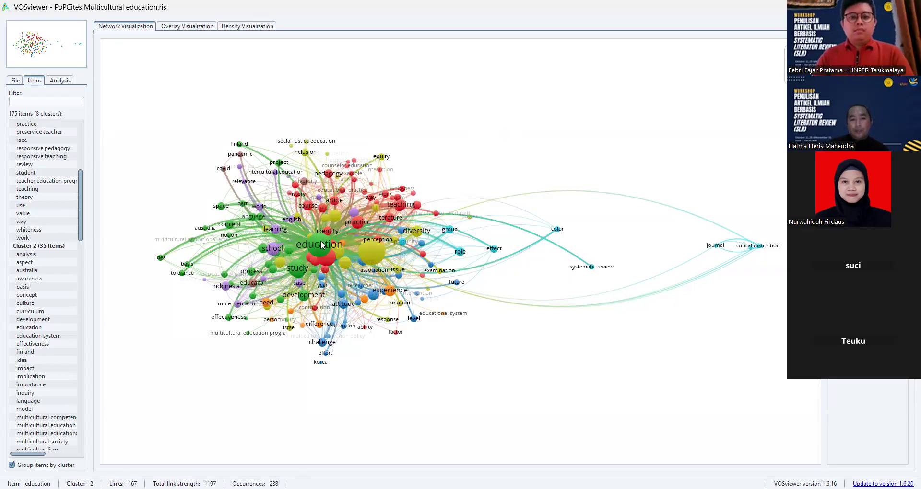